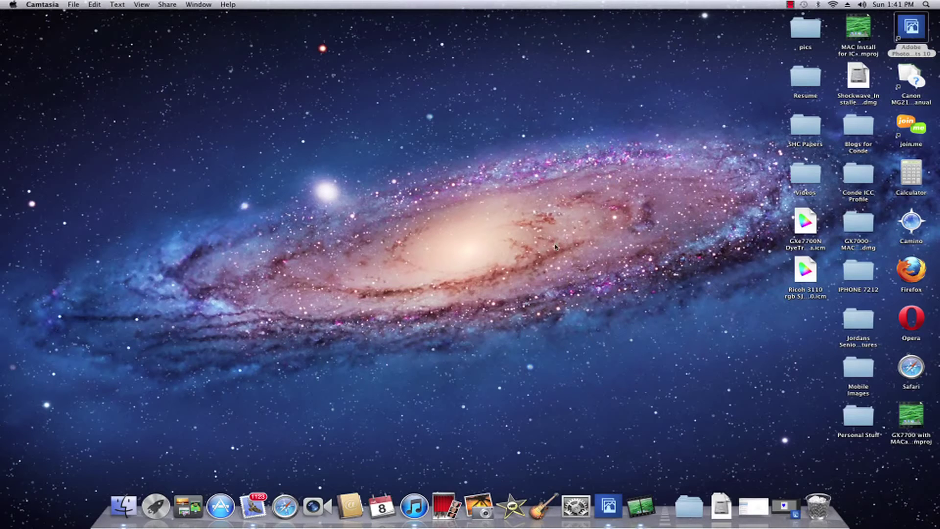
# Check the installed Mac OS X version in the system information, and close that window.
pyautogui.click(13, 5)
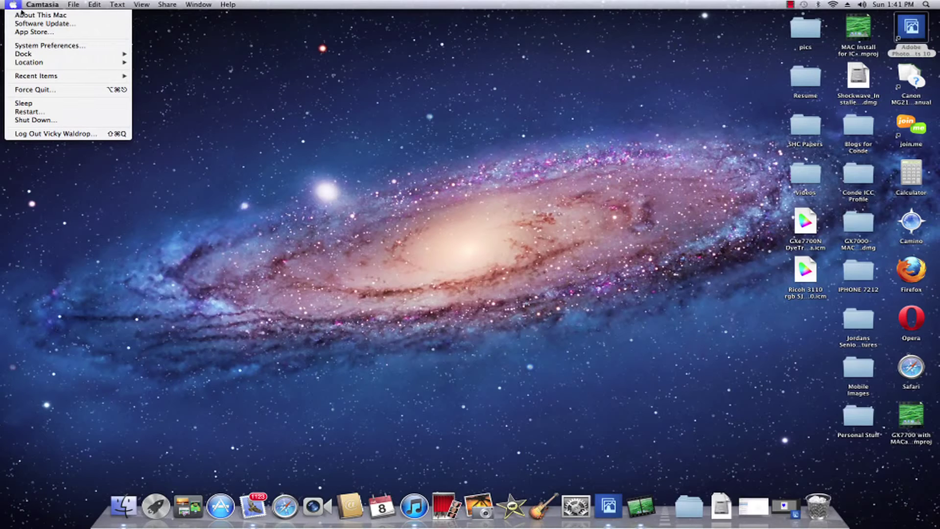
pyautogui.click(24, 16)
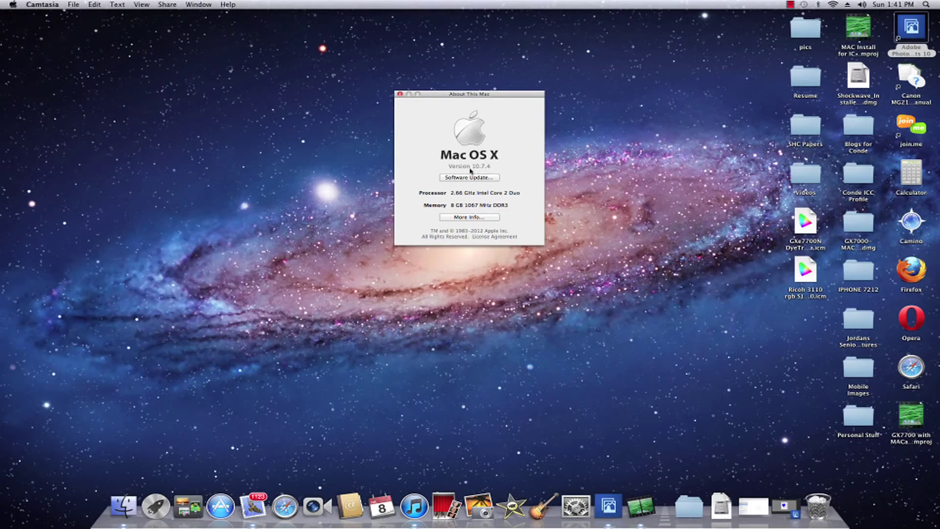
pyautogui.click(400, 95)
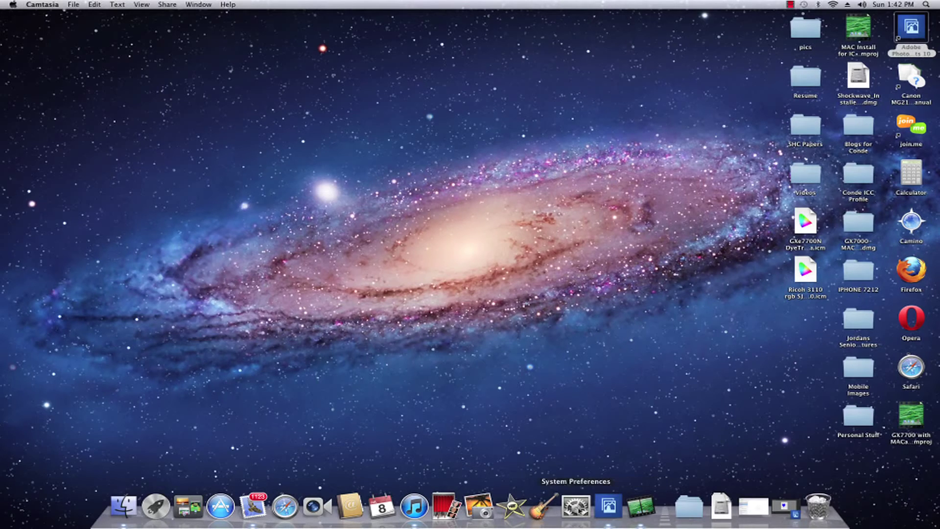
# Open the GX7700 printer's maintenance utility from its Print & Scan options, and close the preferences and the utility.
pyautogui.click(575, 507)
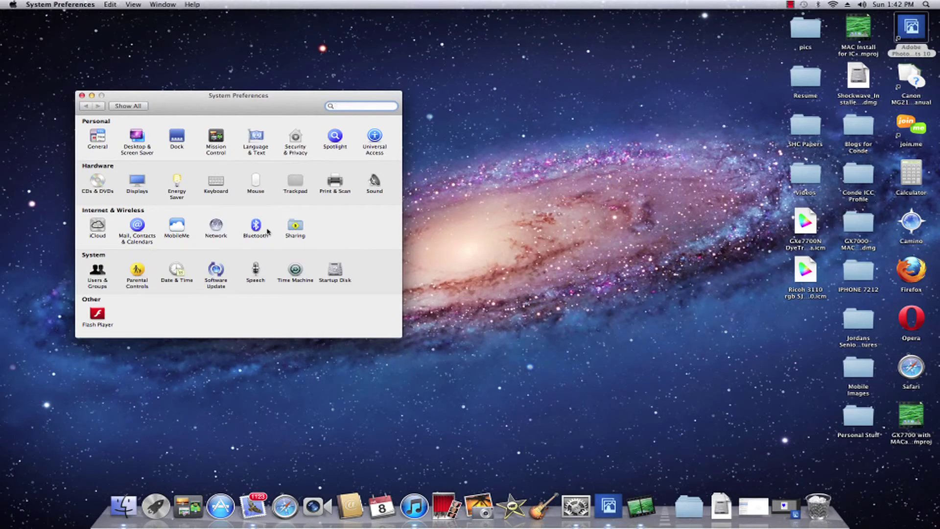
pyautogui.click(335, 183)
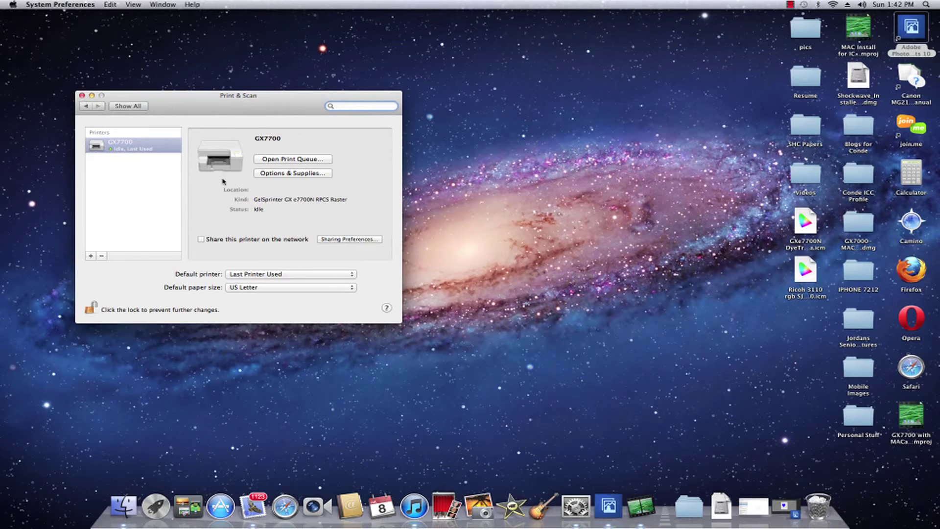
pyautogui.click(311, 174)
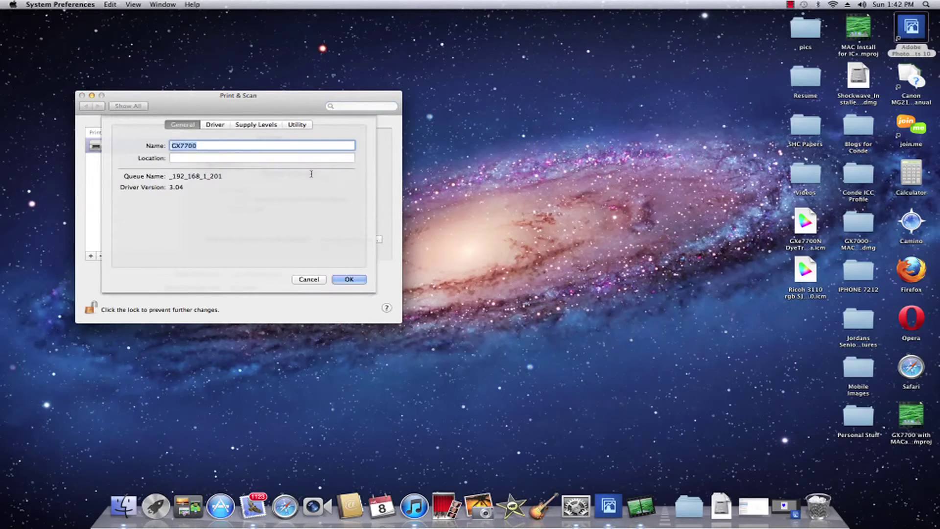
pyautogui.click(297, 125)
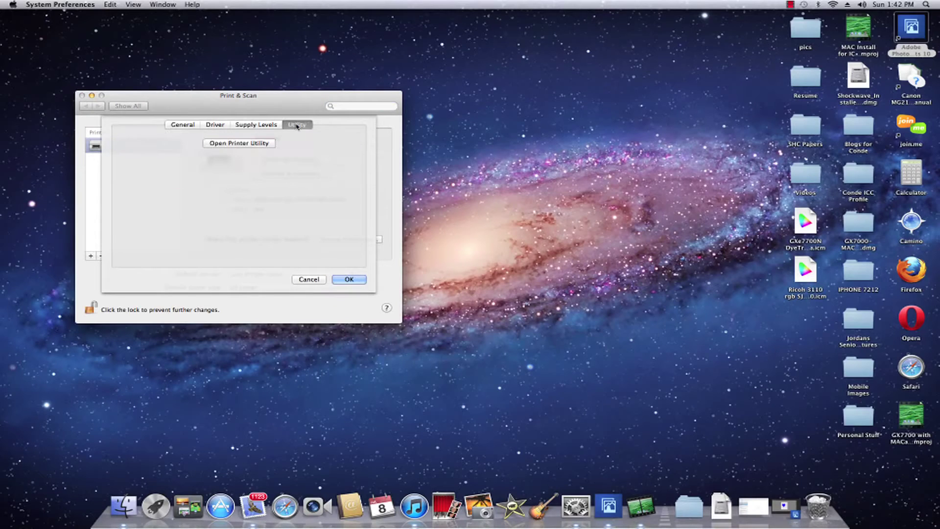
pyautogui.click(256, 143)
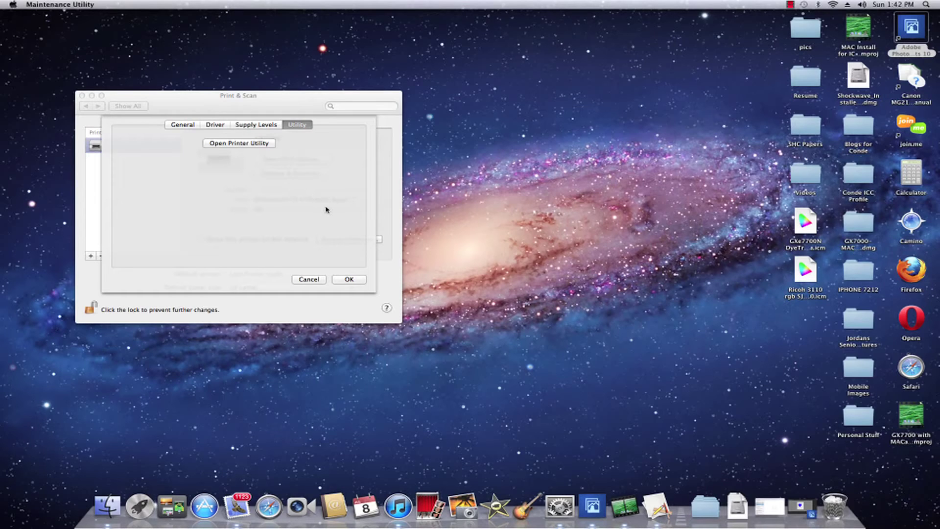
pyautogui.click(349, 280)
pyautogui.click(82, 96)
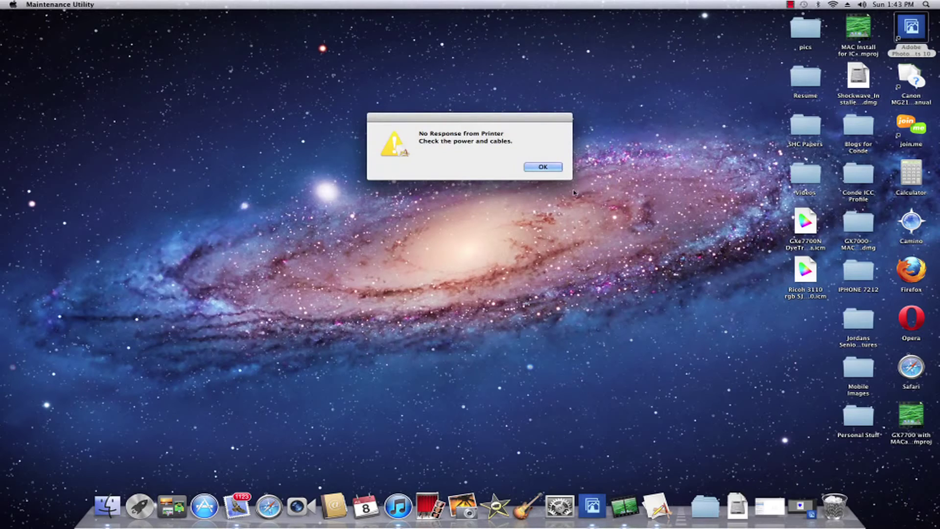
pyautogui.click(543, 167)
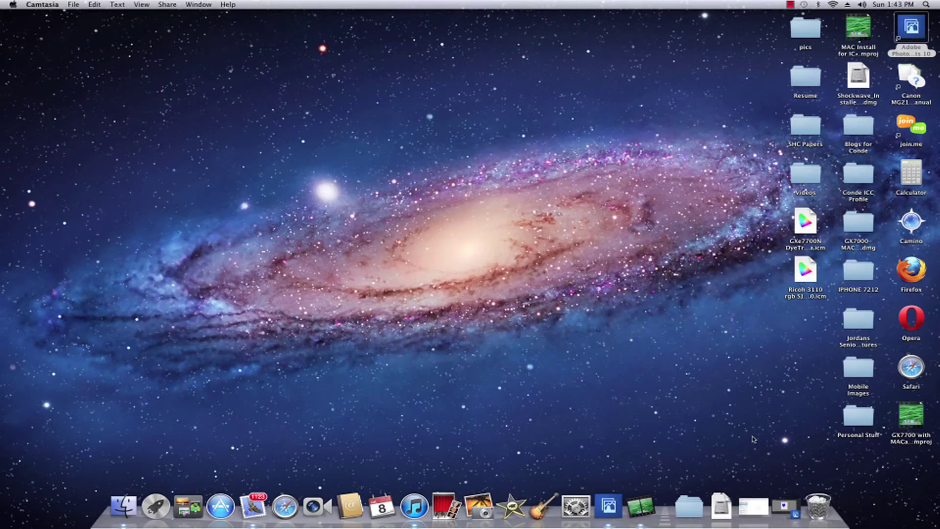
# Minimize the open heart document and copy the desktop file GXe7700N DyeTrans HiQuality v4a.icm.
pyautogui.click(787, 510)
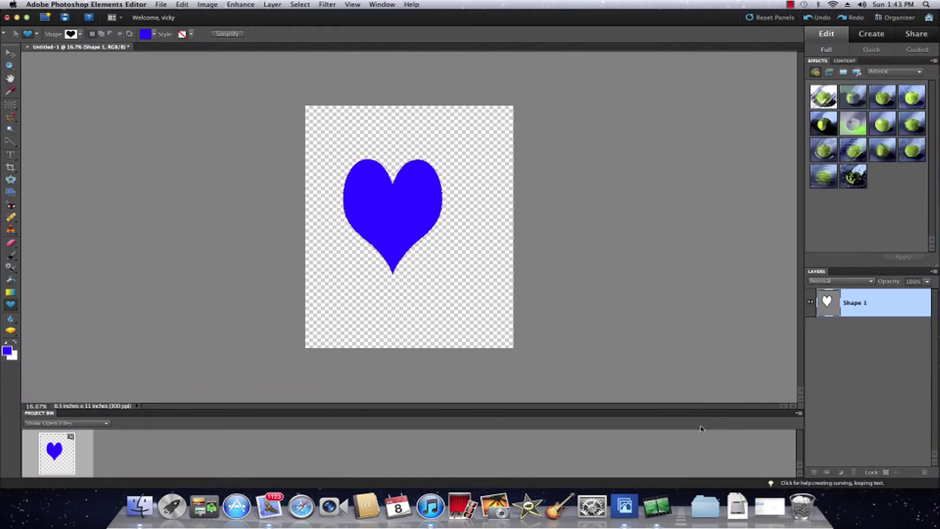
pyautogui.click(18, 18)
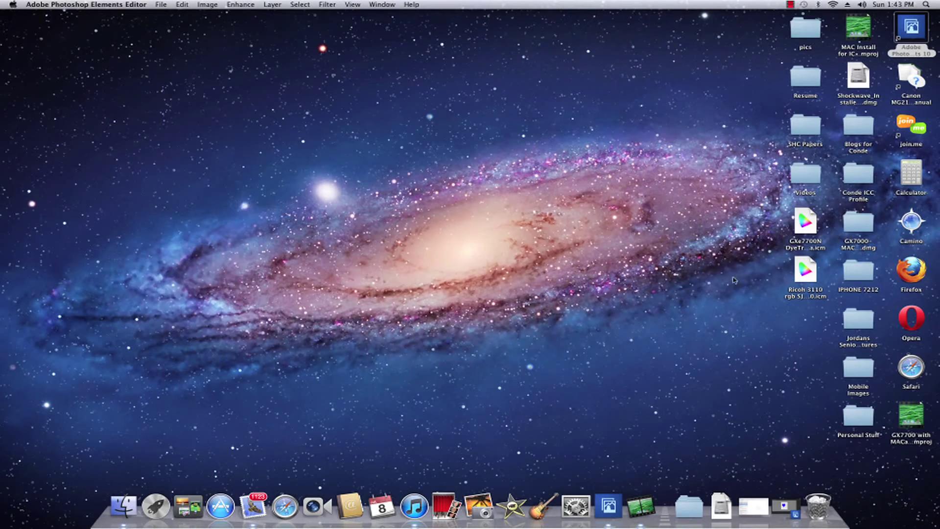
pyautogui.click(816, 232)
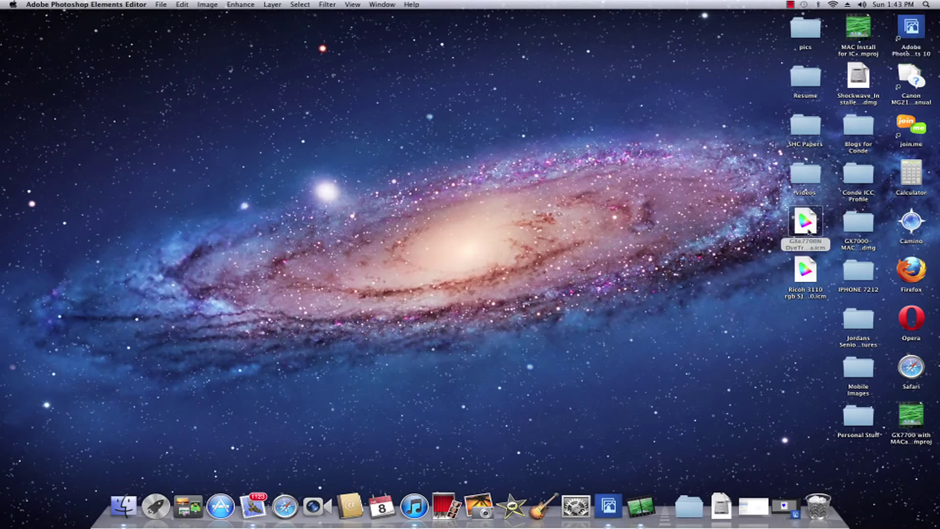
pyautogui.rightClick(815, 230)
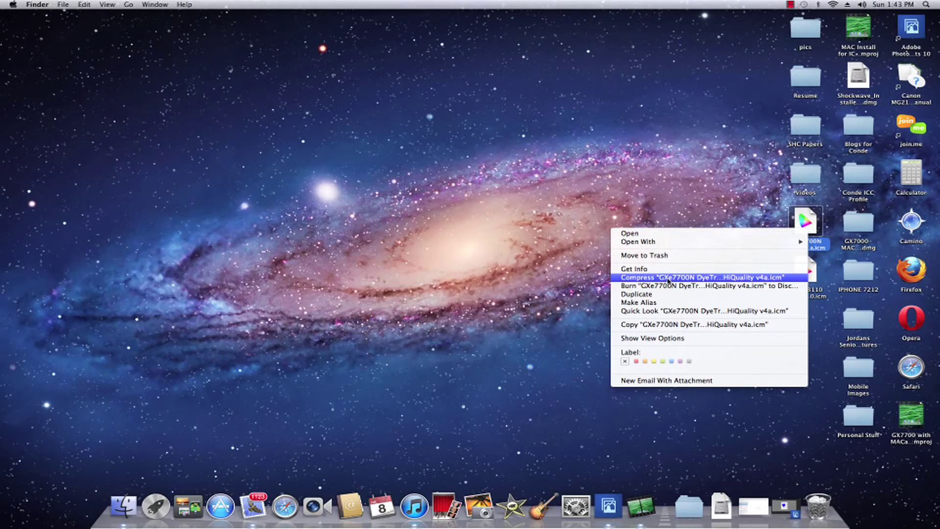
pyautogui.click(686, 326)
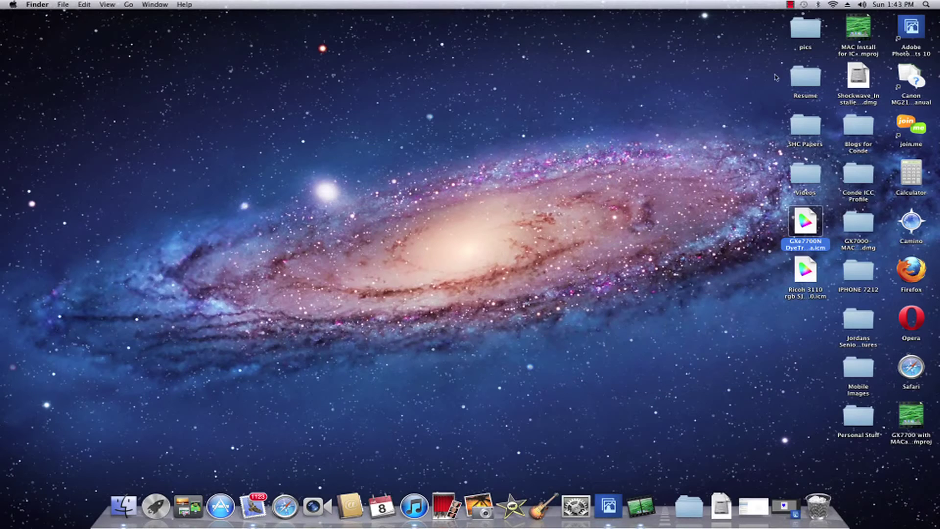
# Browse to the Library/ColorSync/Profiles folder on Macintosh HD.
pyautogui.click(128, 6)
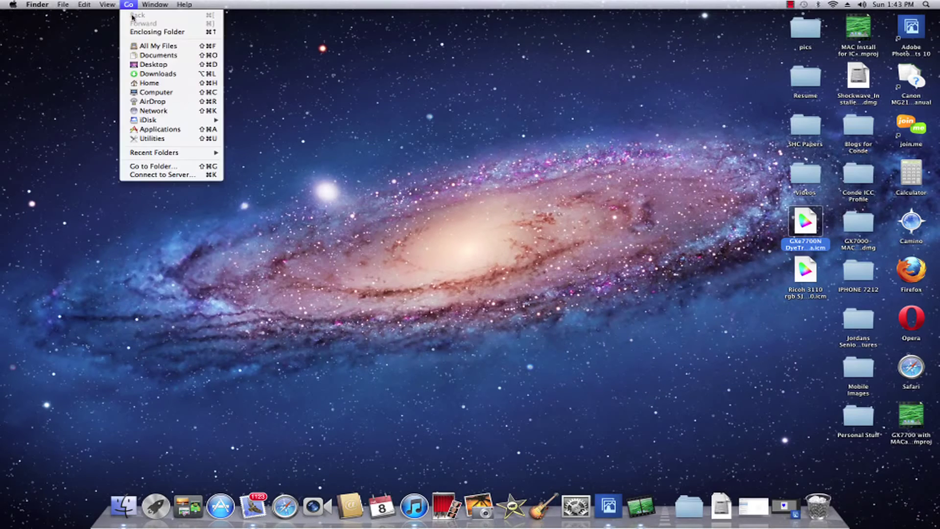
pyautogui.click(164, 93)
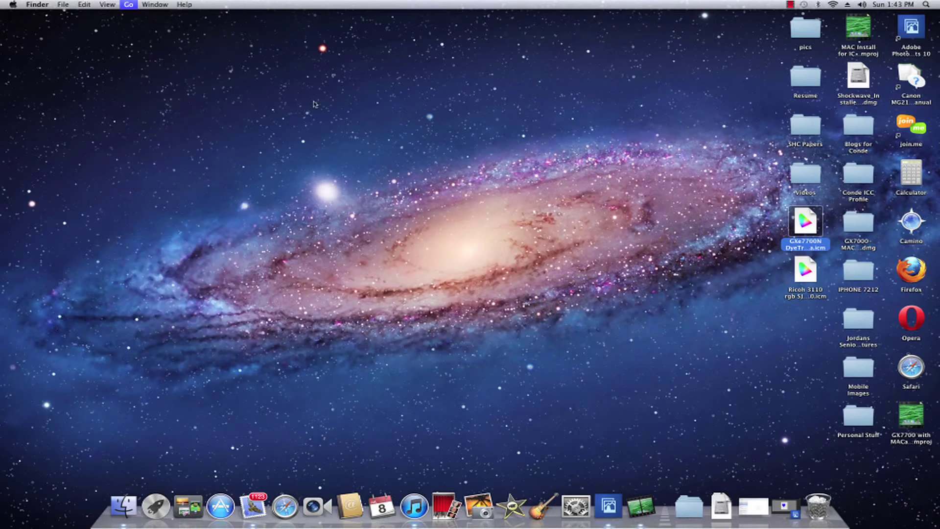
pyautogui.click(465, 171)
pyautogui.doubleClick(464, 171)
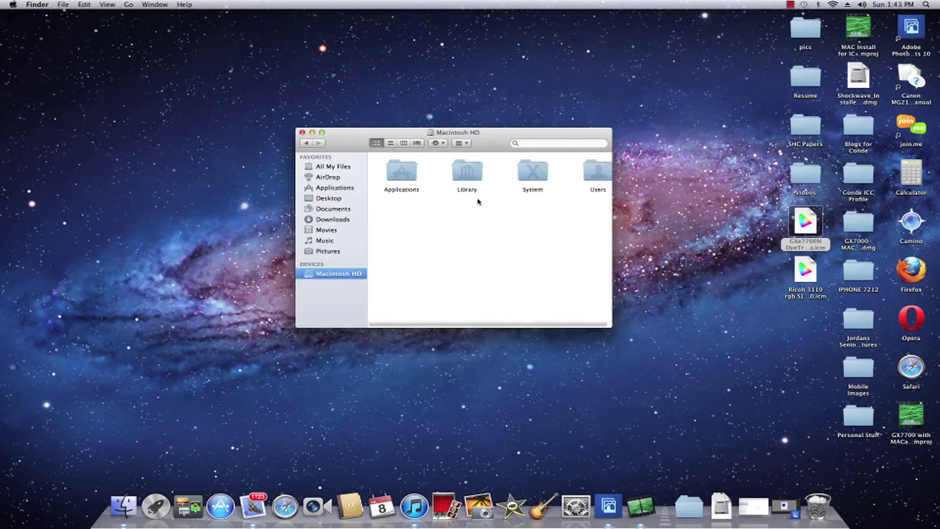
pyautogui.doubleClick(468, 177)
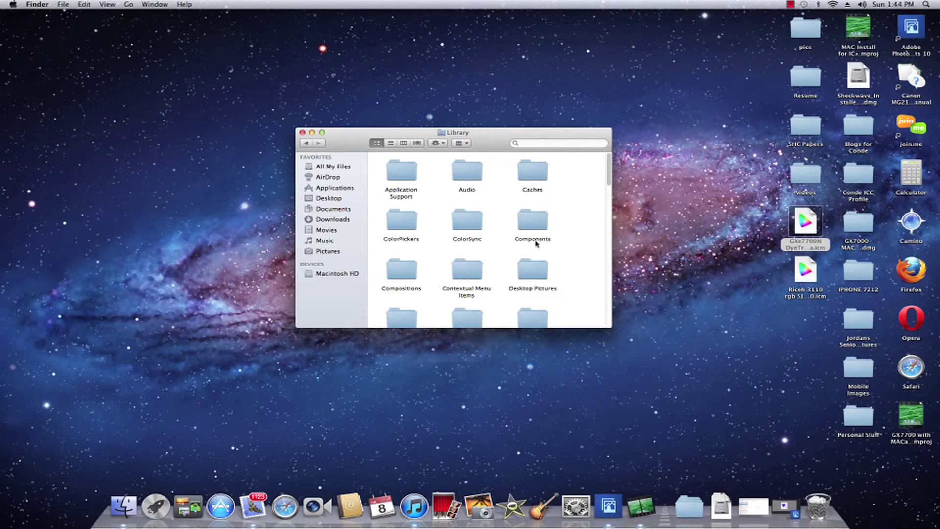
pyautogui.doubleClick(473, 222)
pyautogui.doubleClick(401, 182)
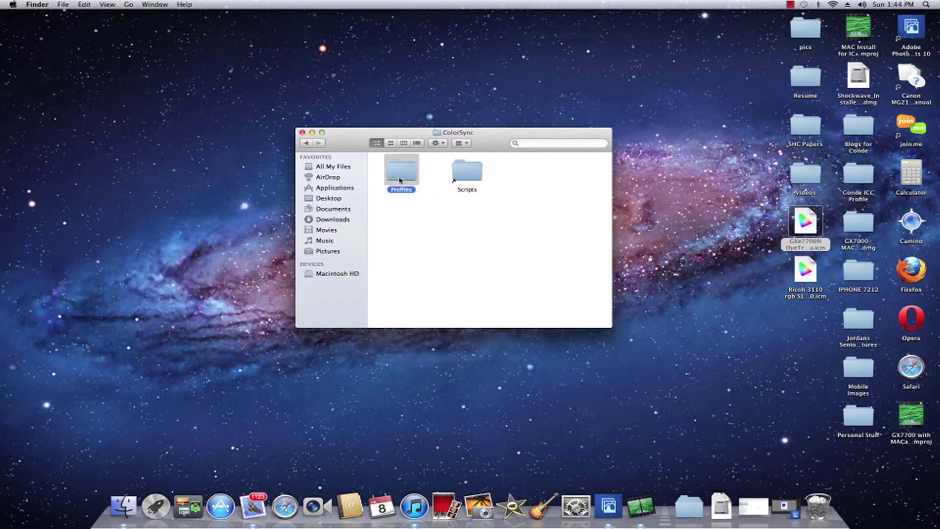
# Paste the copied ICM profile into the Profiles folder, authorize the change with the account password, and close the folder window.
pyautogui.rightClick(567, 263)
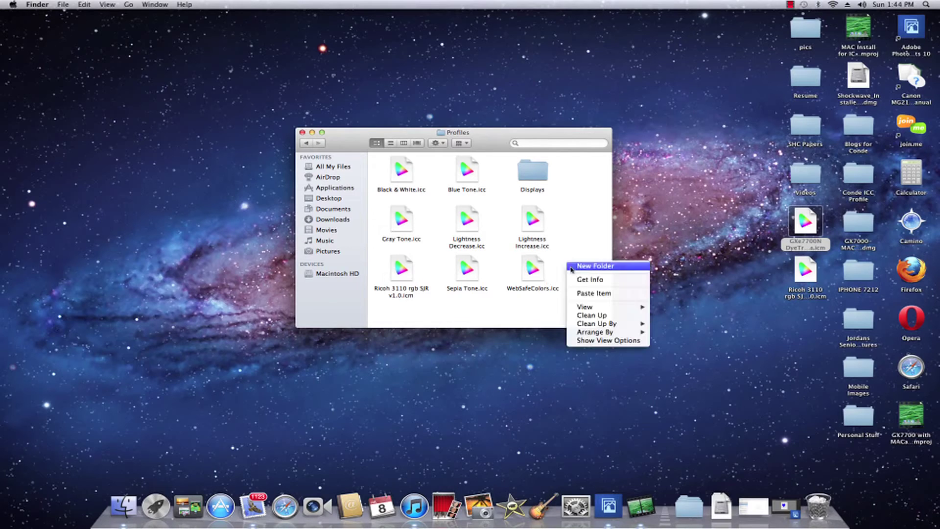
pyautogui.click(602, 293)
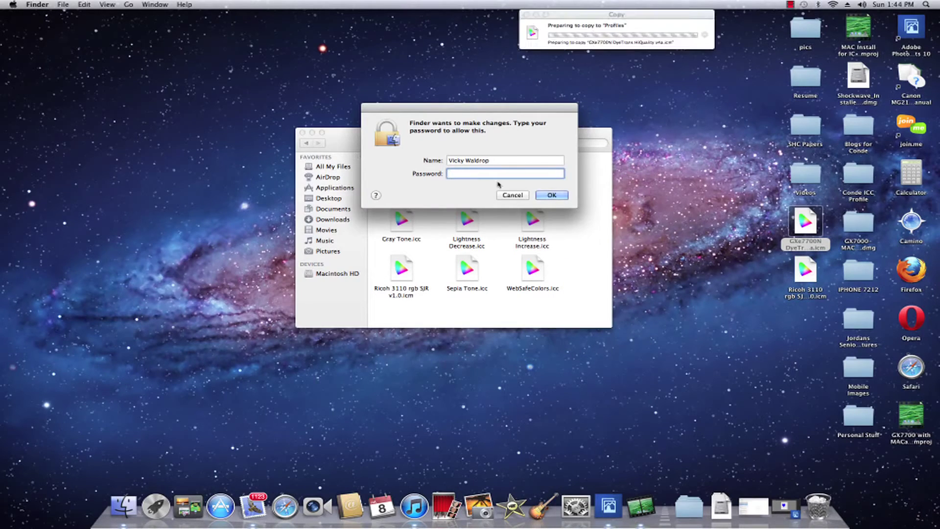
pyautogui.click(552, 195)
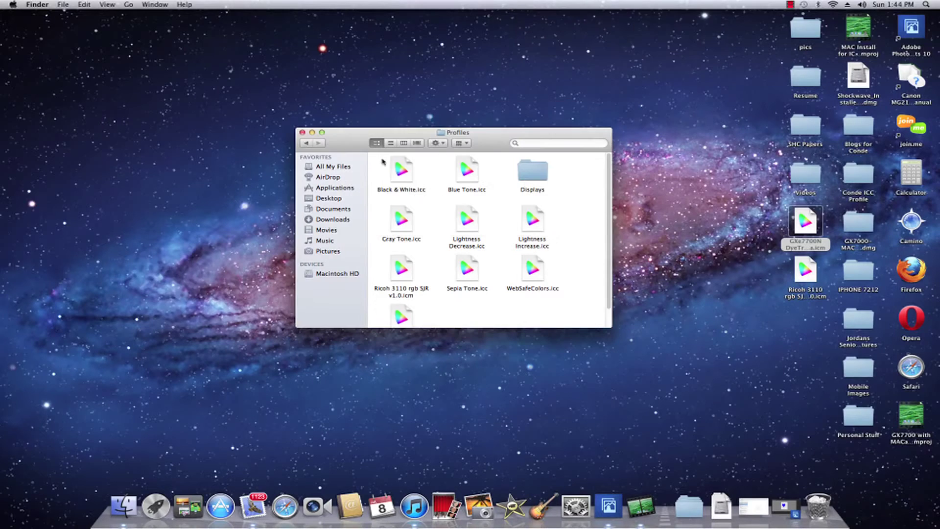
pyautogui.click(303, 133)
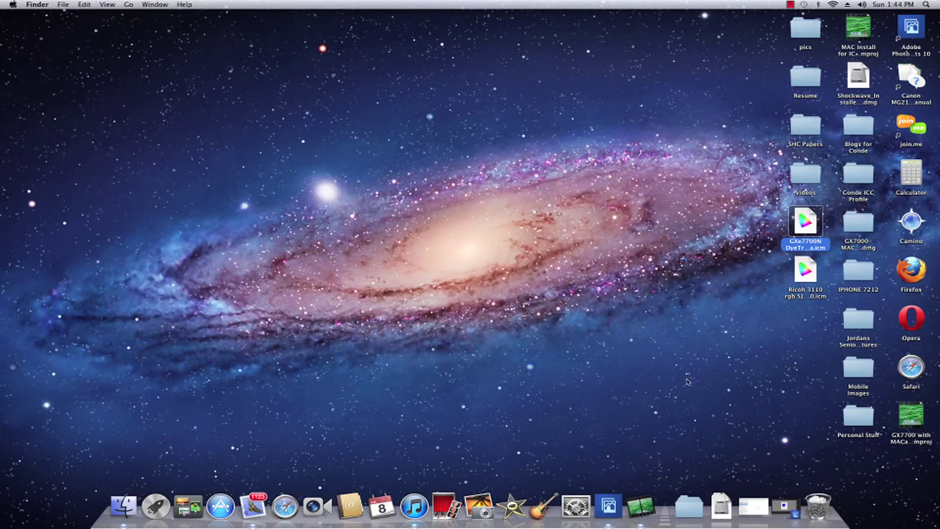
# Switch to Adobe Photoshop Elements, quit it without saving the Untitled-1 document, and relaunch it.
pyautogui.click(789, 510)
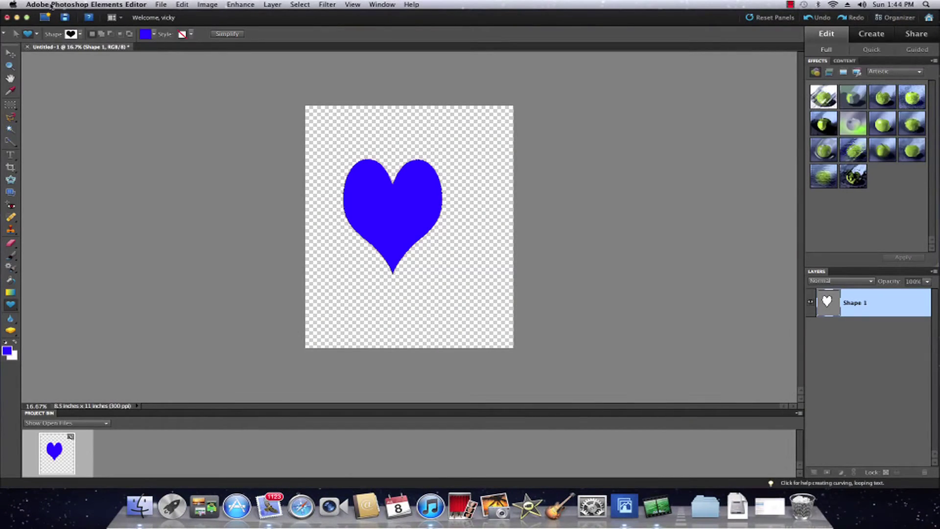
pyautogui.click(53, 5)
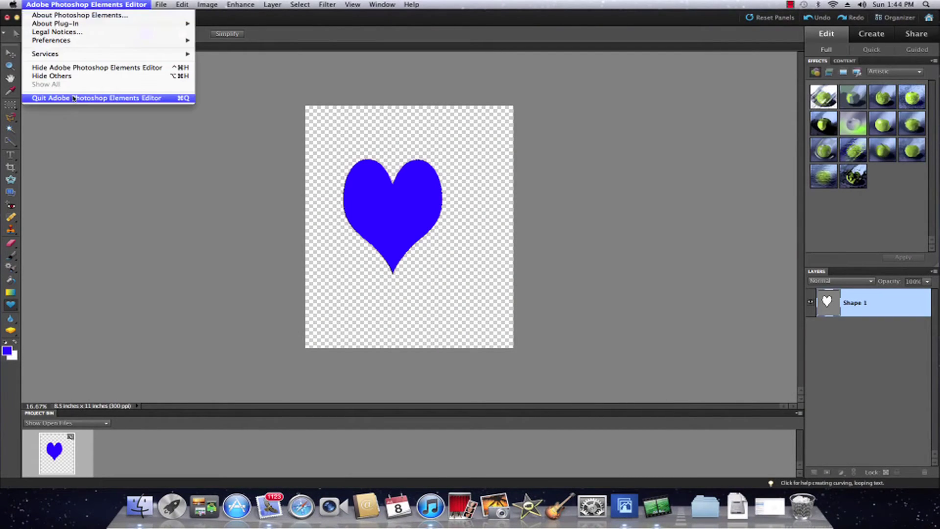
pyautogui.click(74, 99)
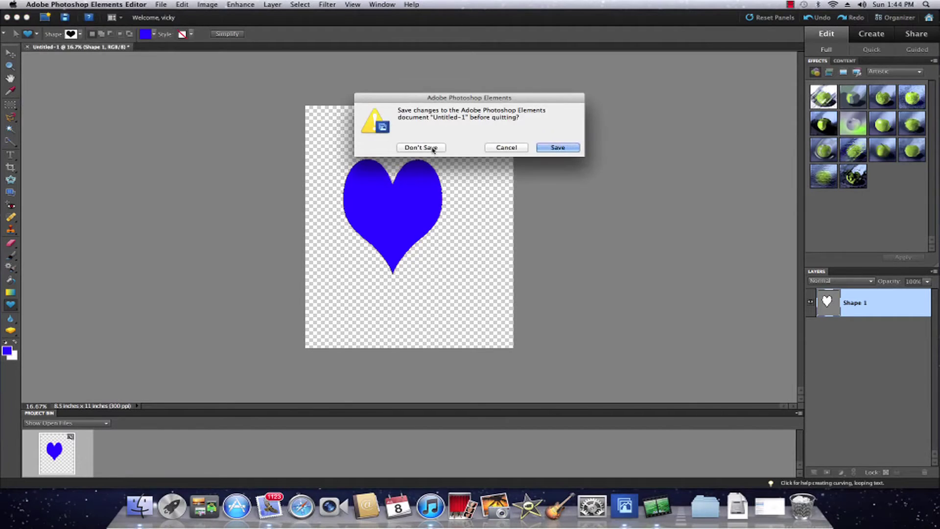
pyautogui.click(421, 147)
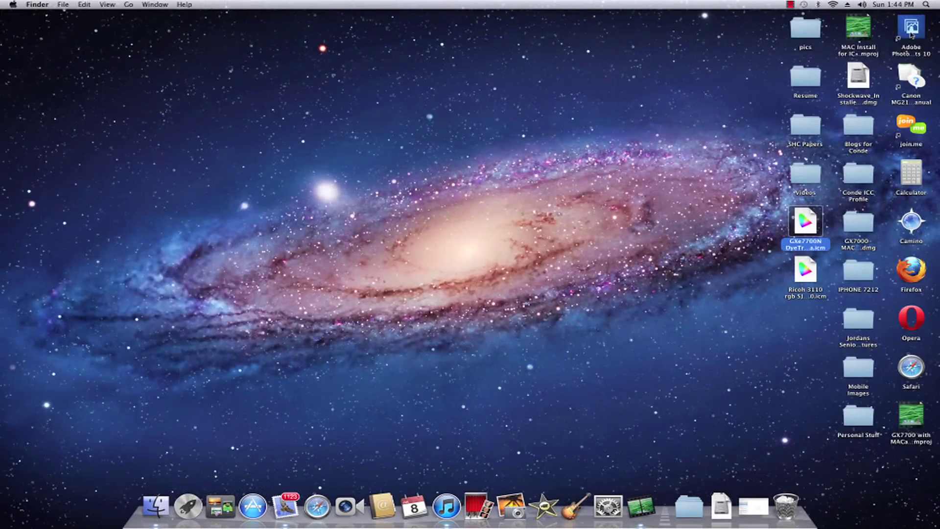
pyautogui.doubleClick(911, 30)
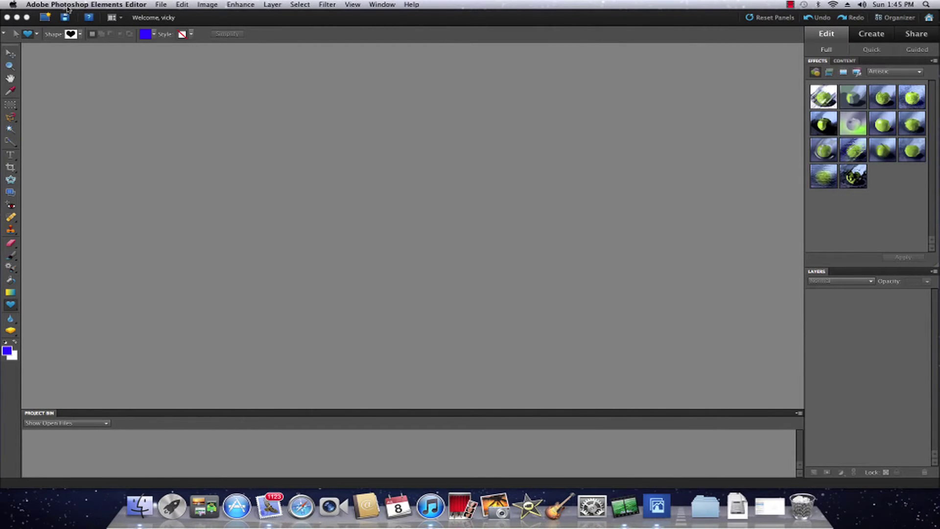
# Start a new blank file using the Photo preset, leaving its landscape 2 x 3 size selected.
pyautogui.click(162, 5)
pyautogui.moveTo(181, 17)
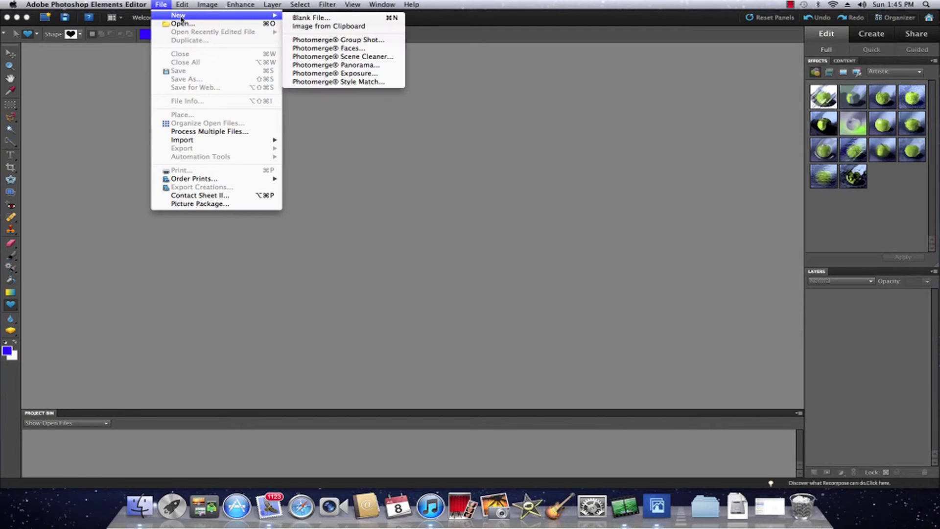
pyautogui.click(309, 18)
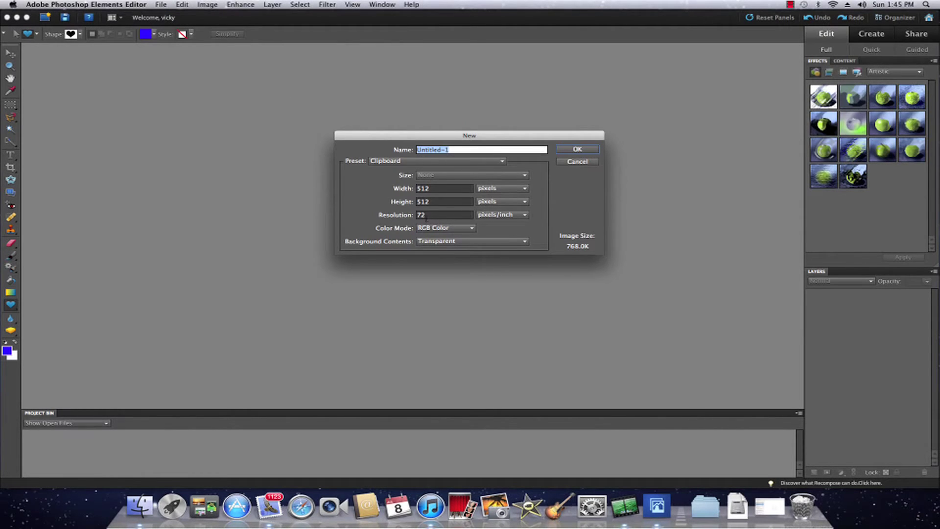
pyautogui.click(502, 161)
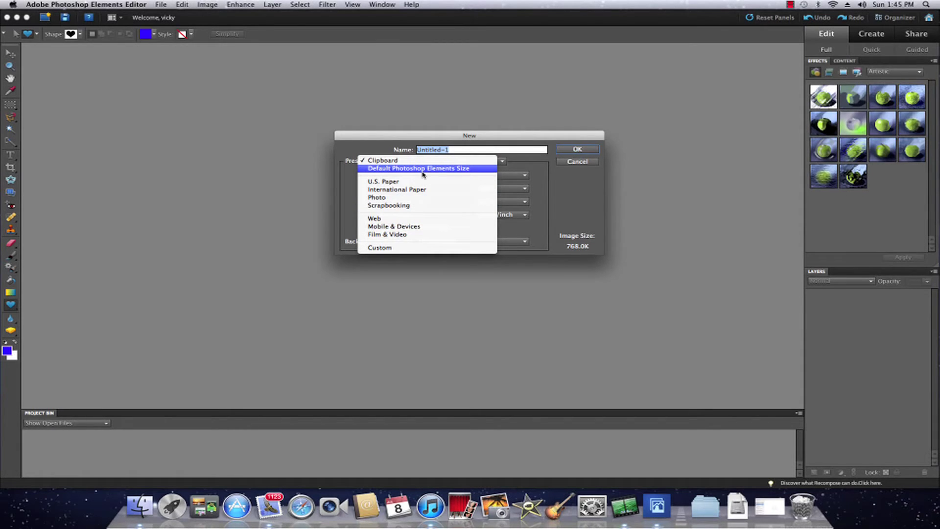
pyautogui.click(422, 196)
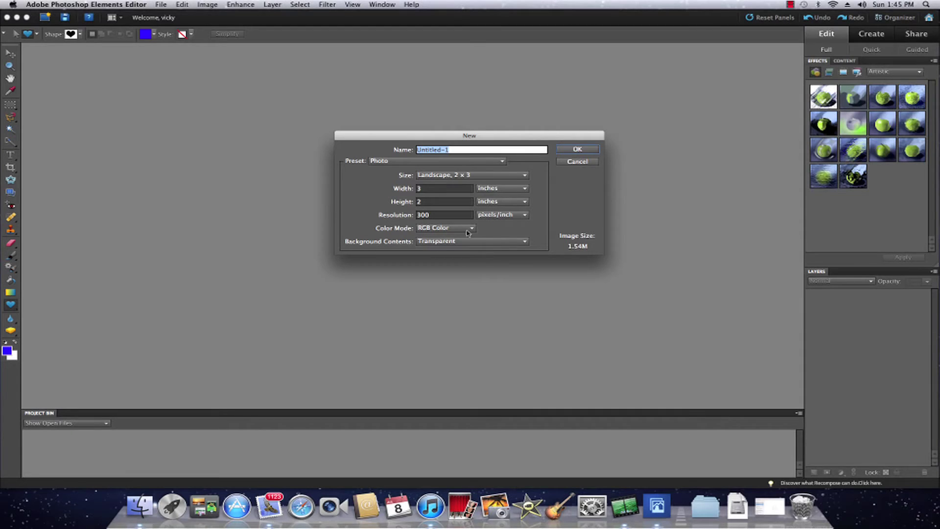
pyautogui.click(509, 178)
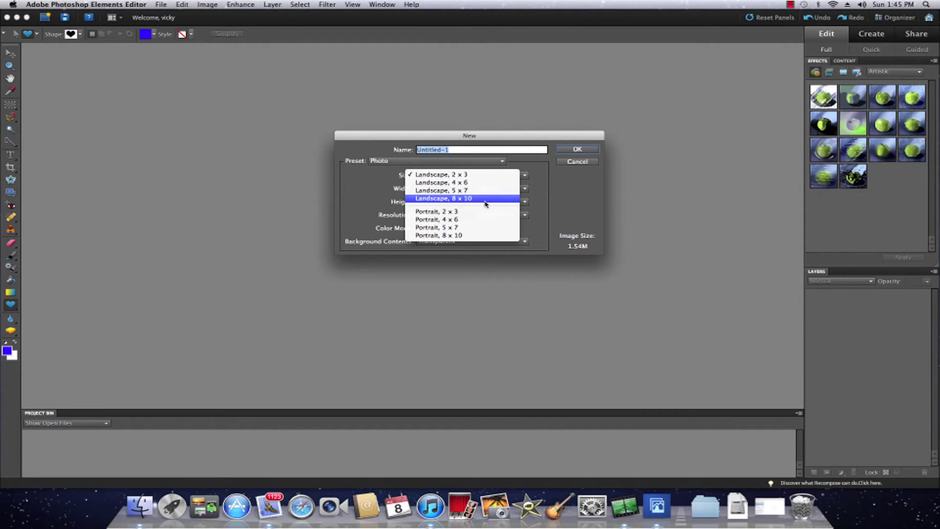
pyautogui.click(559, 198)
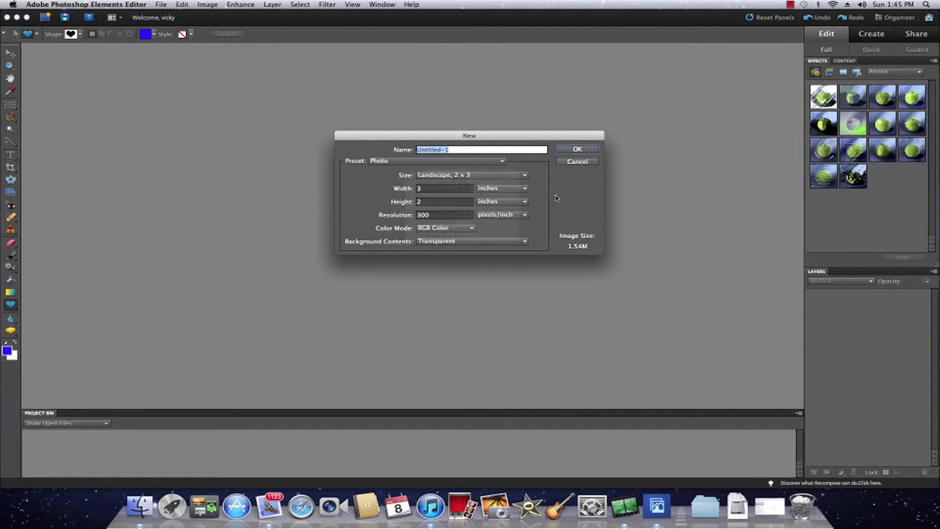
# Set the new document's width to 8.5 inches and height to 11 inches, and create it.
pyautogui.click(435, 192)
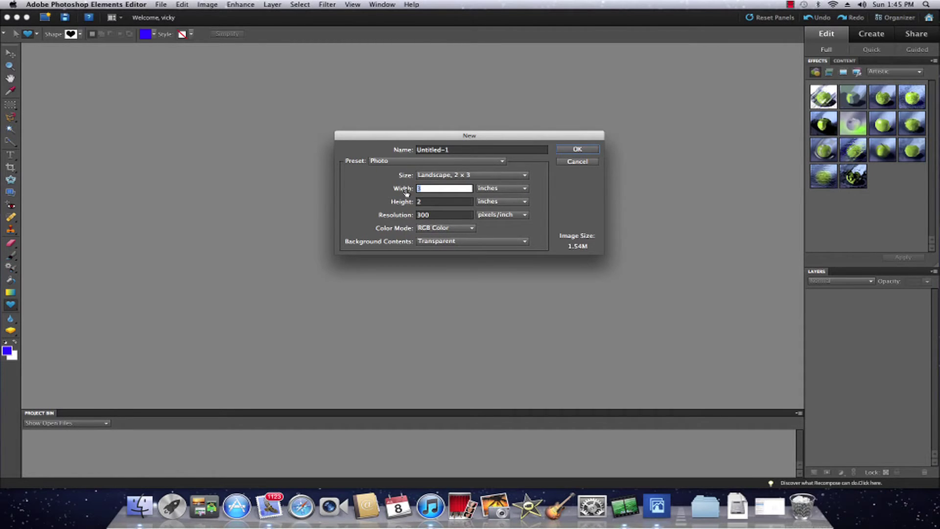
pyautogui.write('8')
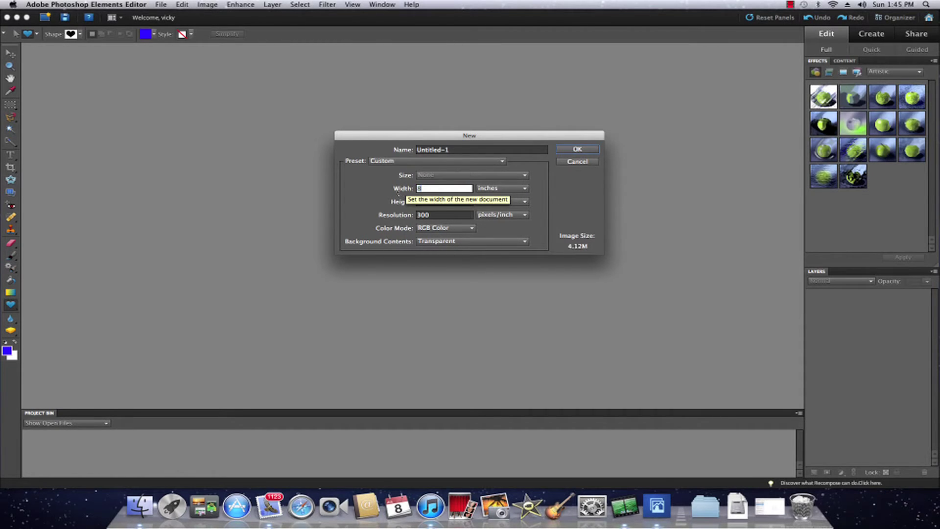
pyautogui.write('.5')
pyautogui.press('Tab')
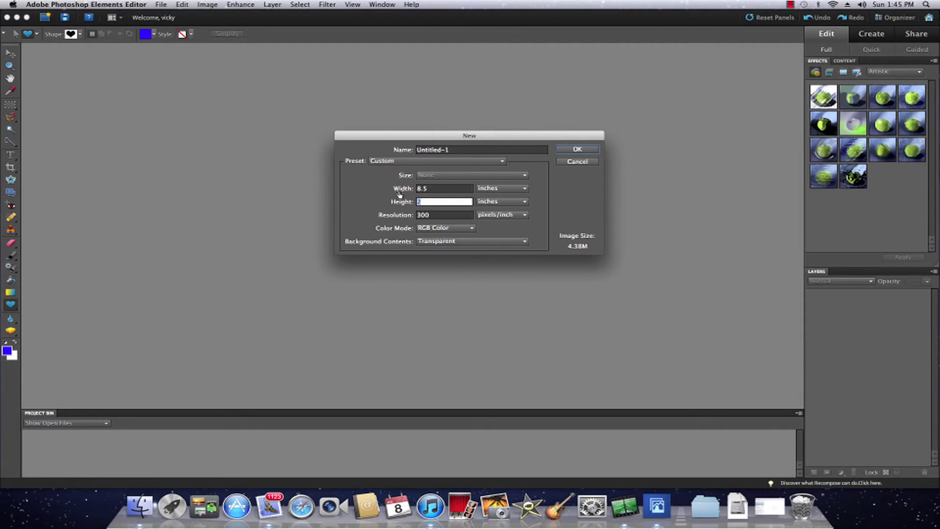
pyautogui.write('11')
pyautogui.press('Tab')
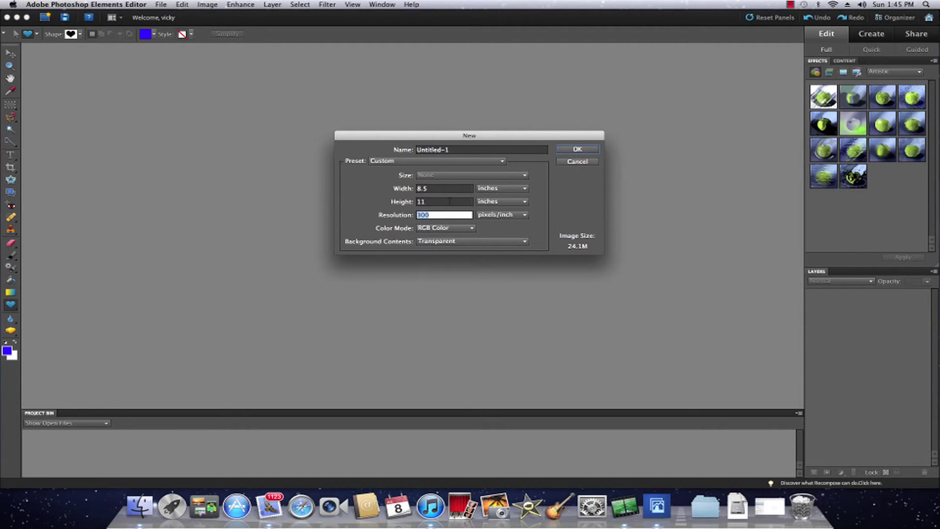
pyautogui.click(577, 149)
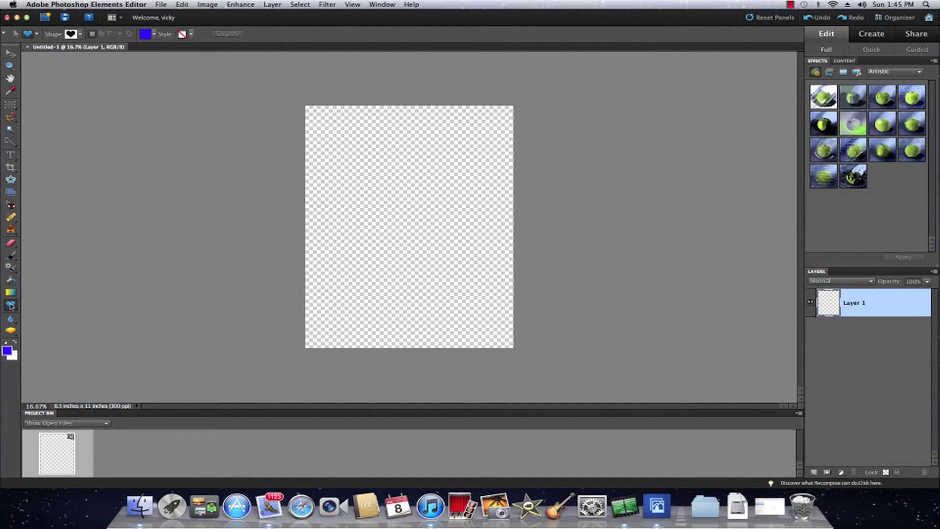
# Draw a large blue heart in the middle of the page and apply the Always Optimize for Printing color setting.
pyautogui.moveTo(340, 152); pyautogui.dragTo(491, 287)
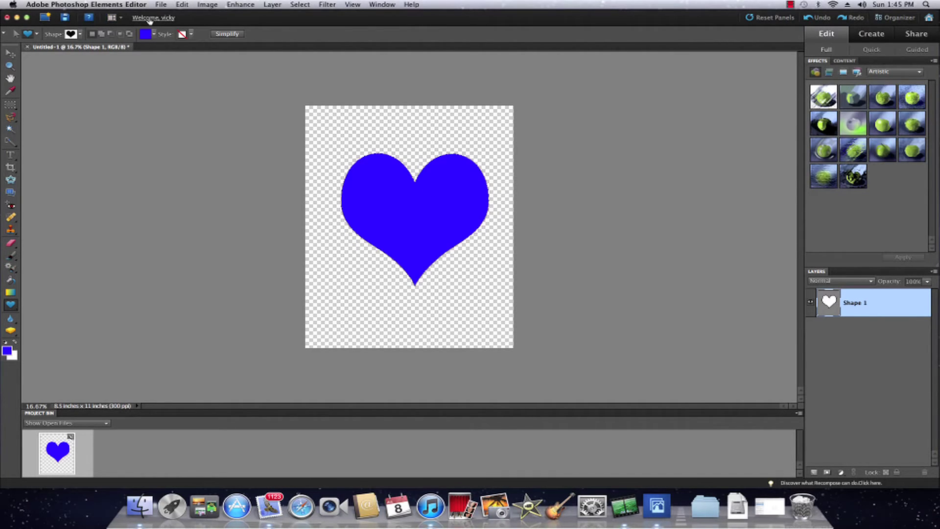
pyautogui.click(181, 5)
pyautogui.click(333, 202)
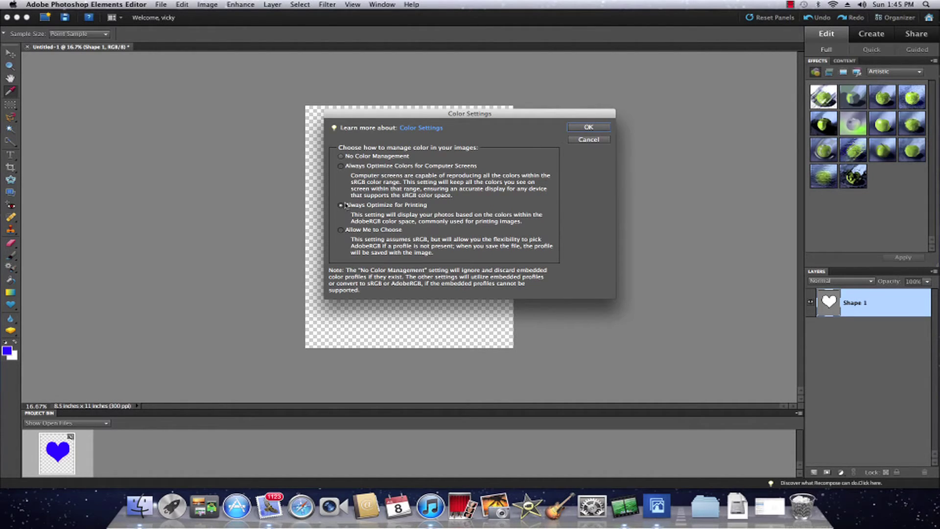
pyautogui.click(589, 128)
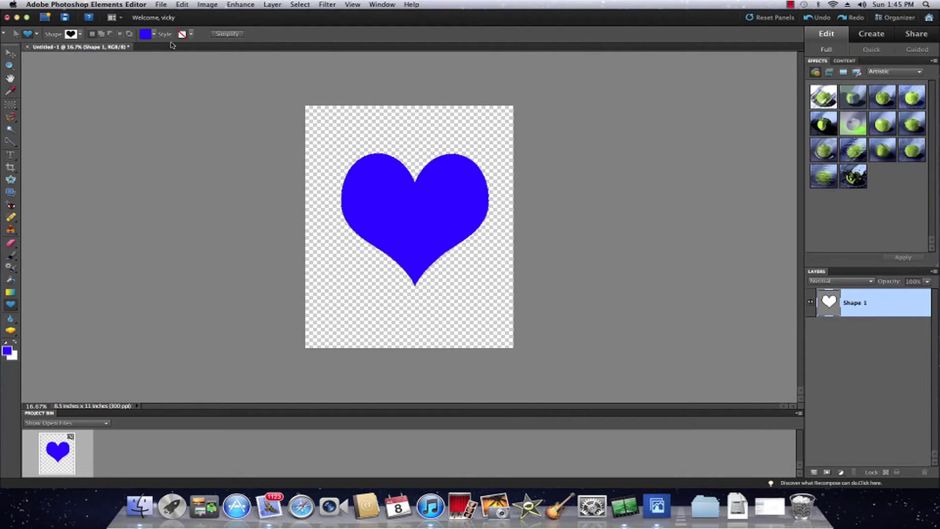
# In the print options, let Photoshop Elements manage colors and set the printer profile to GXe7700N DyeTrans HiQuality v4a.icm.
pyautogui.click(162, 5)
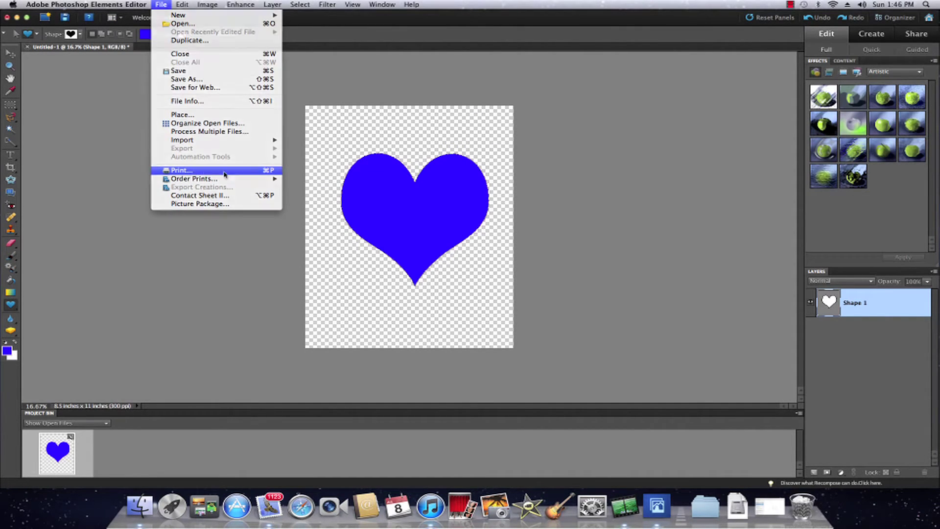
pyautogui.click(191, 171)
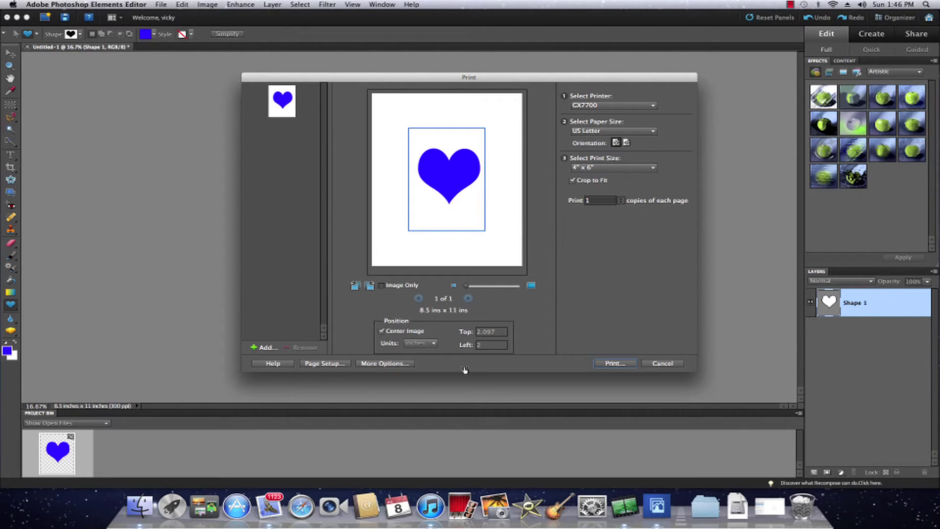
pyautogui.click(394, 364)
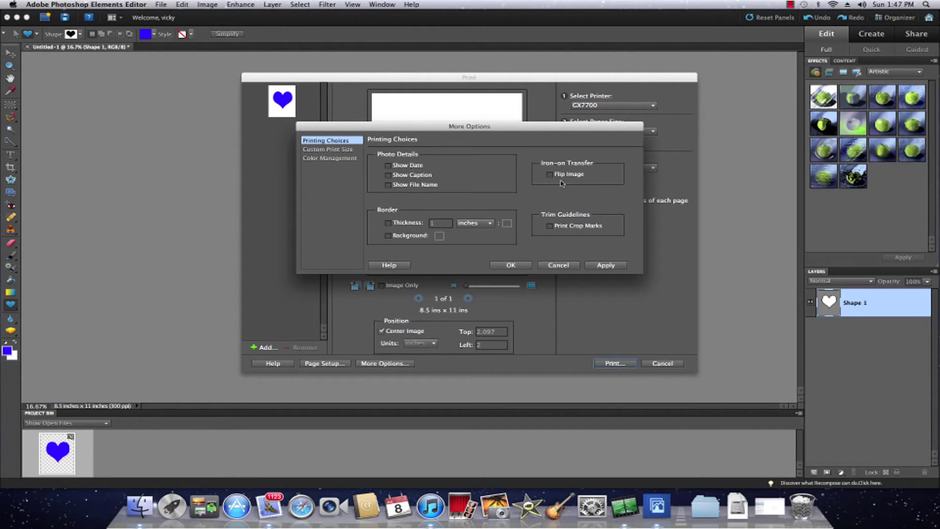
pyautogui.click(336, 159)
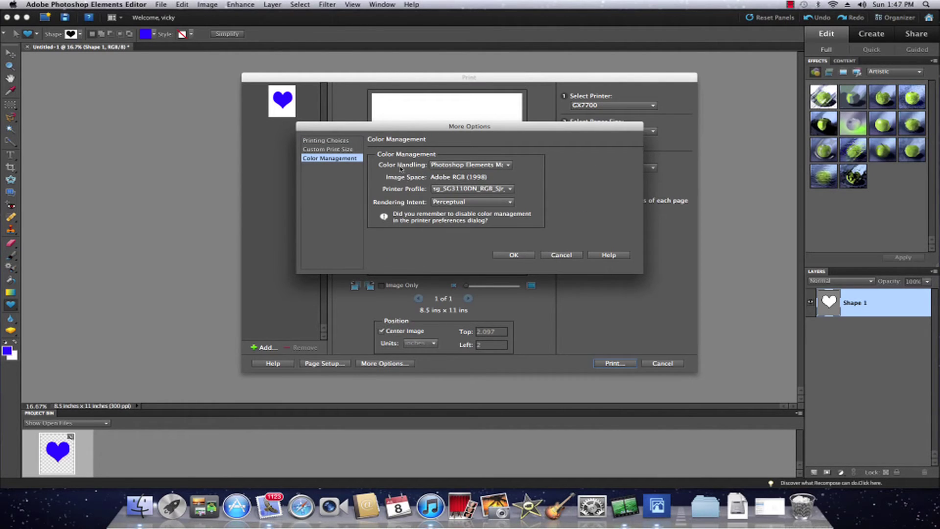
pyautogui.click(508, 165)
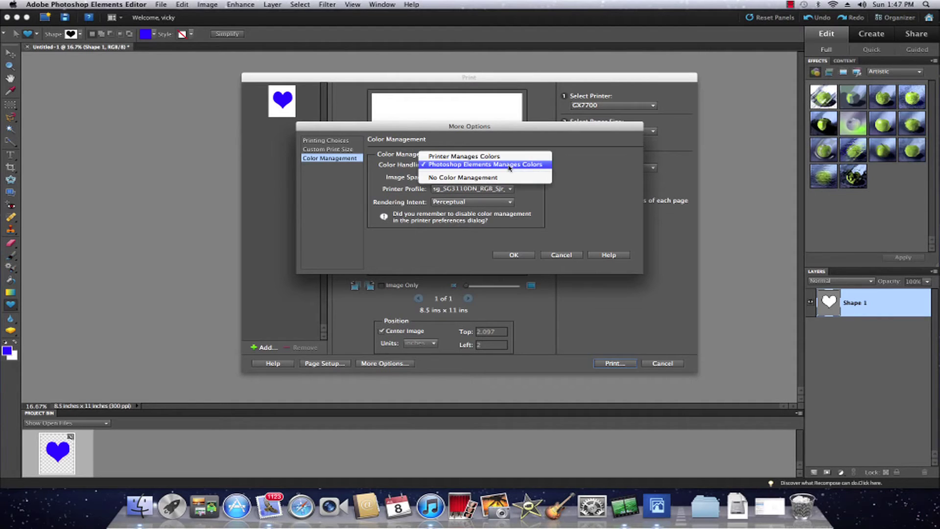
pyautogui.click(510, 165)
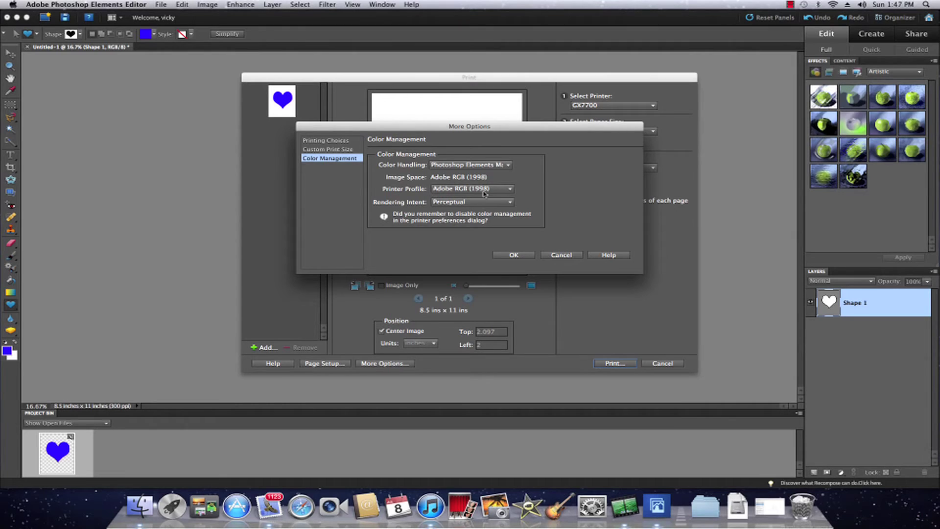
pyautogui.click(511, 192)
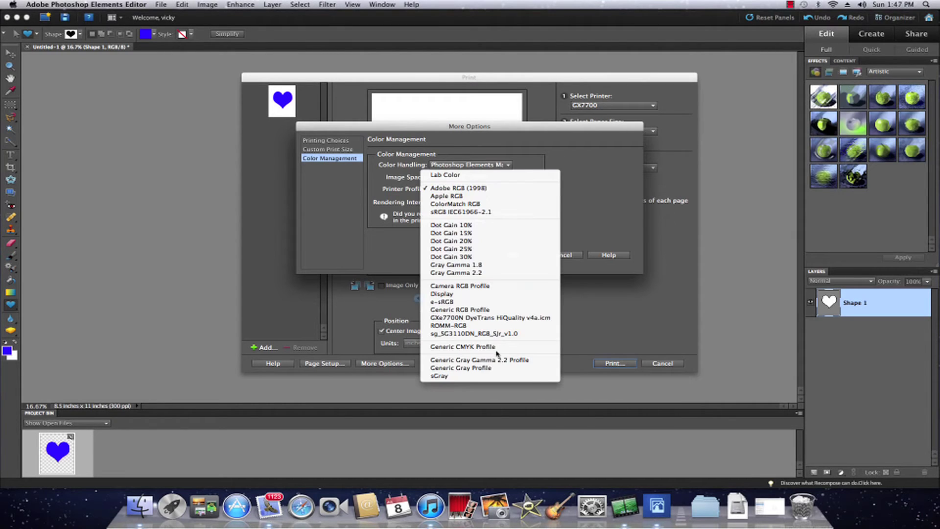
pyautogui.click(530, 321)
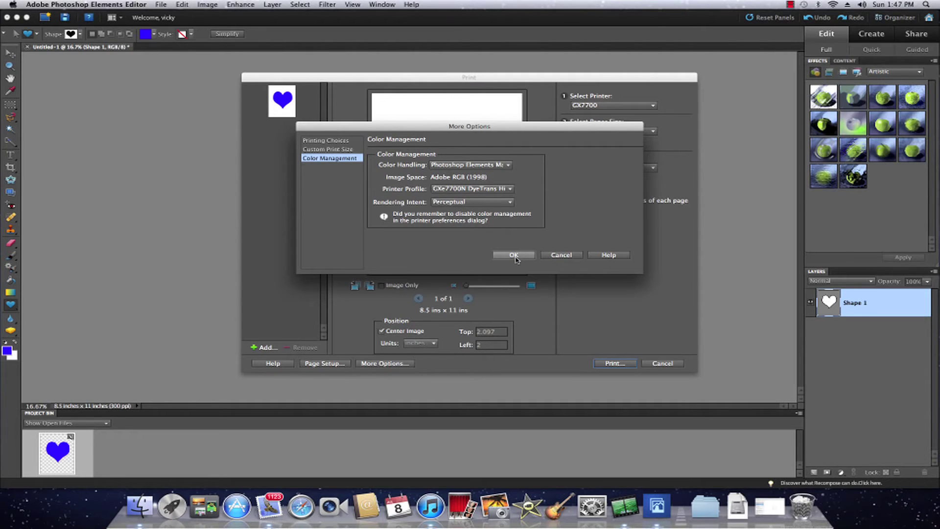
pyautogui.click(515, 255)
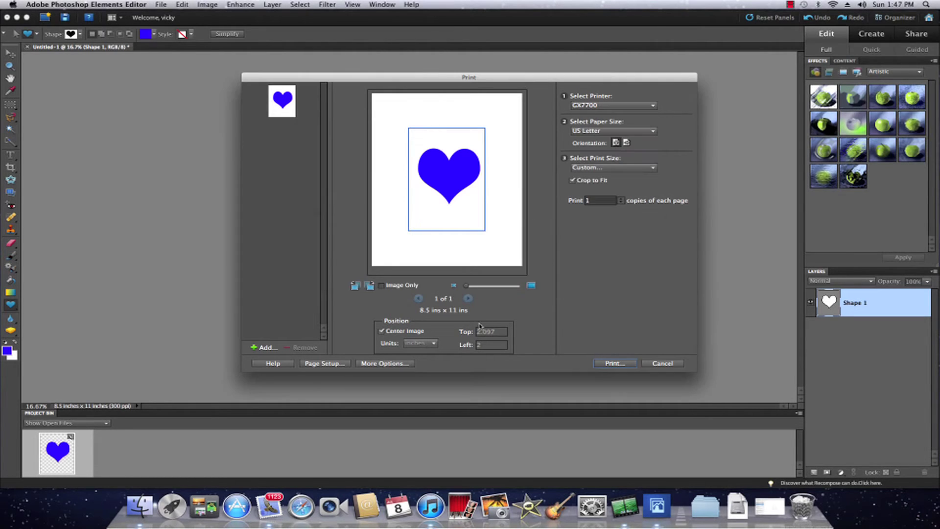
# Continue to the GX7700 print dialog and show the Setup feature set of its detailed printer features.
pyautogui.click(624, 365)
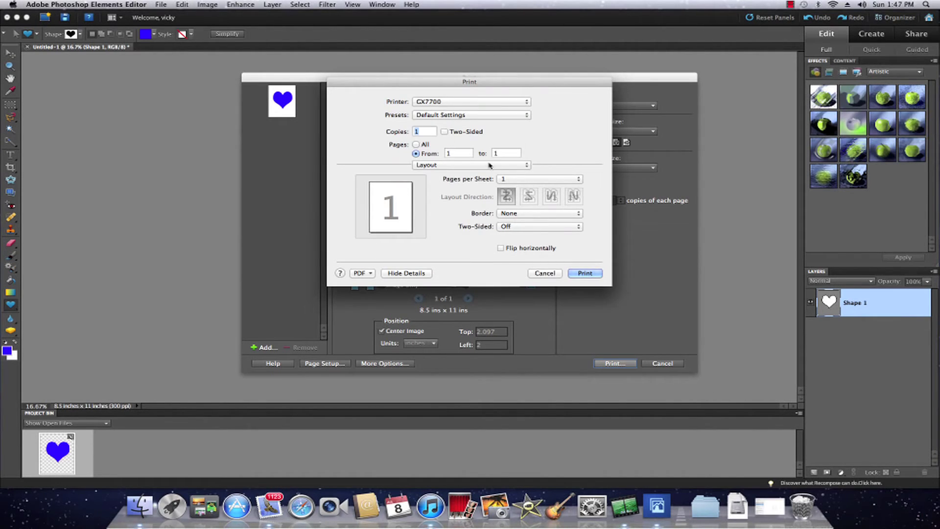
pyautogui.click(406, 272)
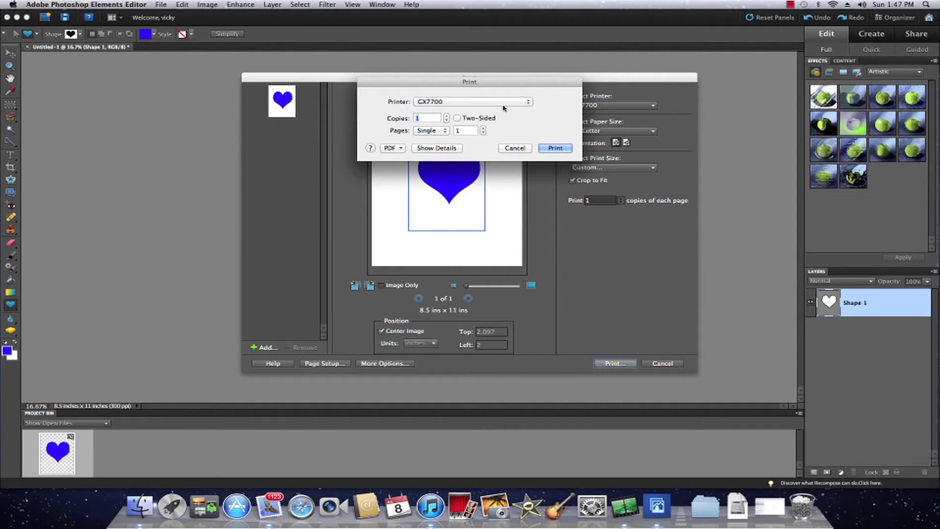
pyautogui.click(446, 148)
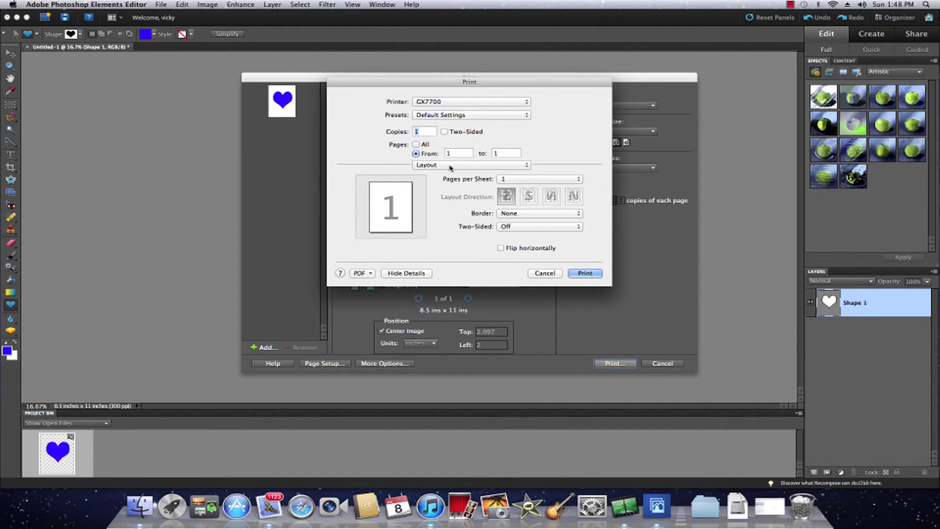
pyautogui.click(528, 168)
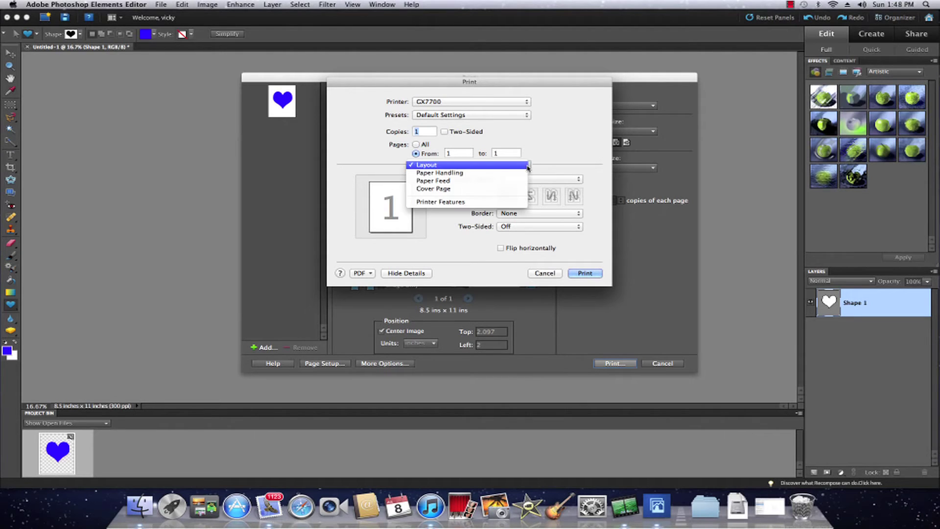
pyautogui.click(478, 202)
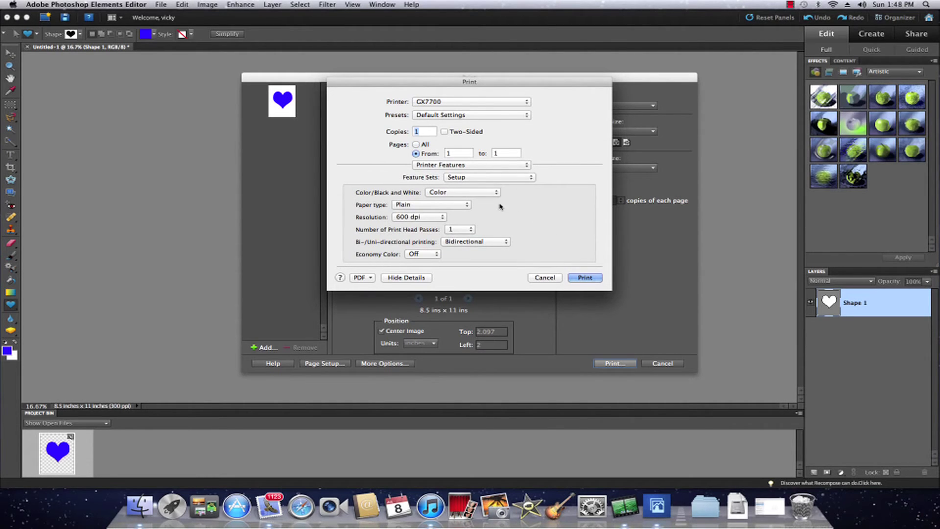
pyautogui.click(489, 177)
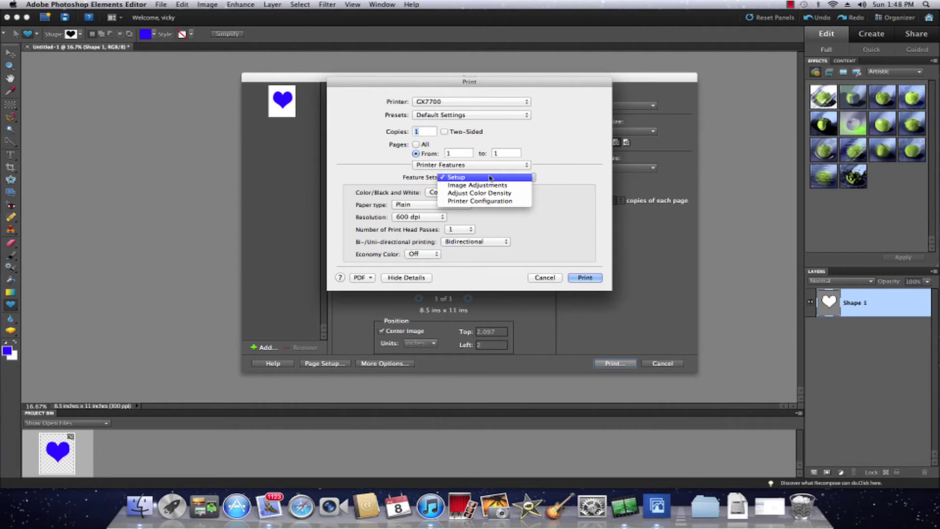
pyautogui.click(472, 178)
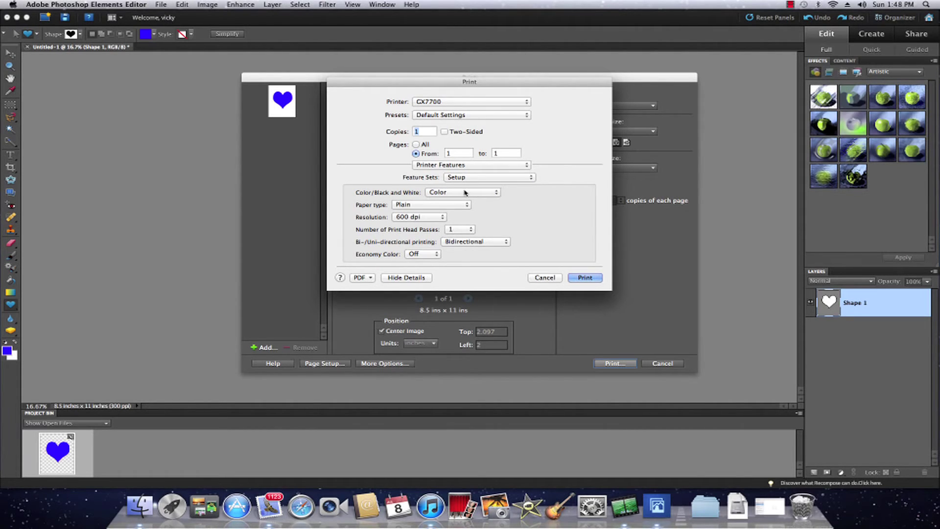
# Set the paper type to Inkjet Plain Paper with unidirectional printing, keeping color output and 600 dpi resolution.
pyautogui.click(467, 194)
pyautogui.click(466, 192)
pyautogui.click(430, 206)
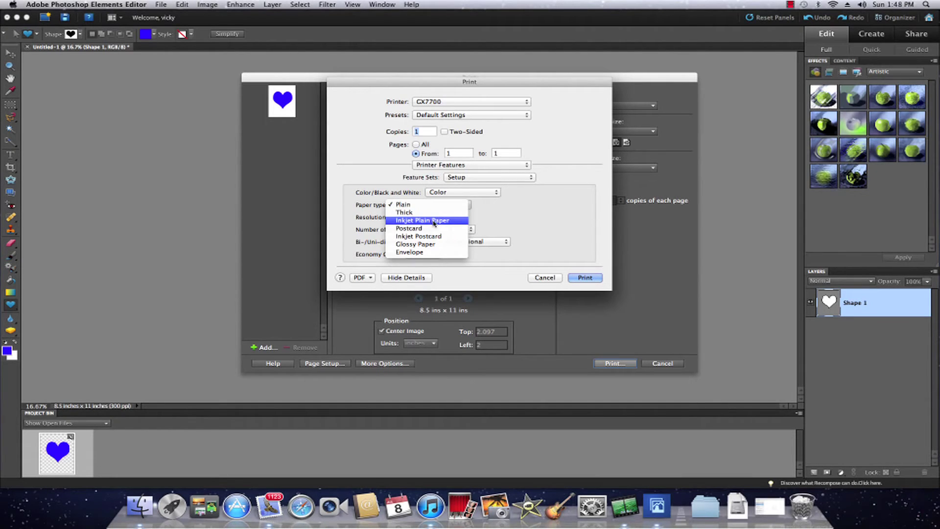
pyautogui.click(439, 223)
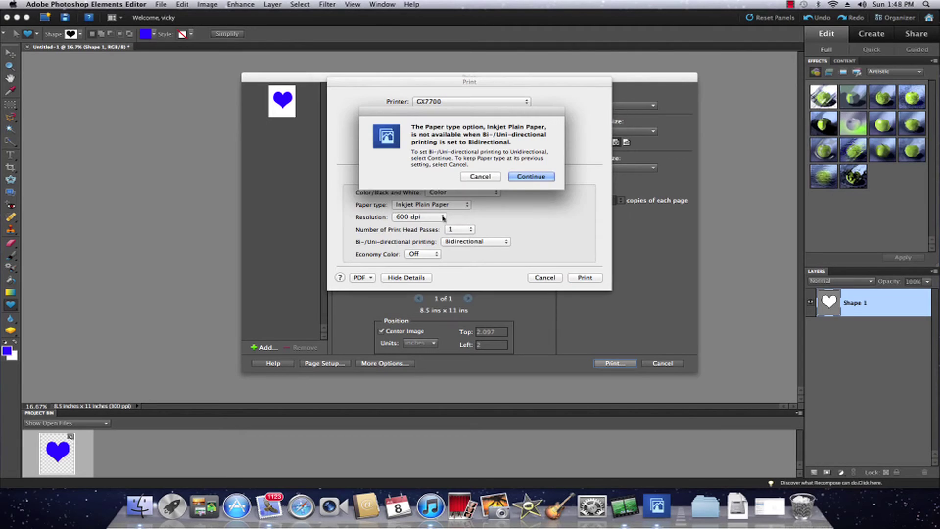
pyautogui.click(528, 177)
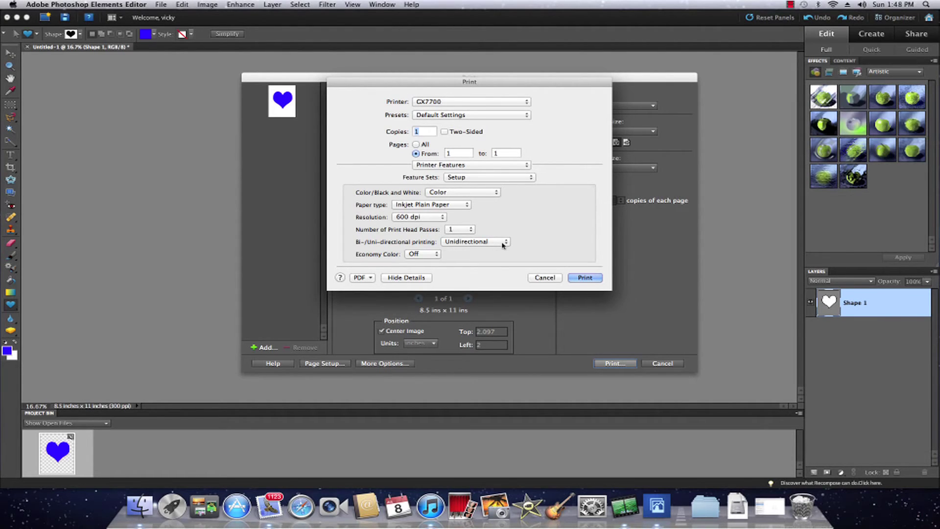
pyautogui.click(440, 219)
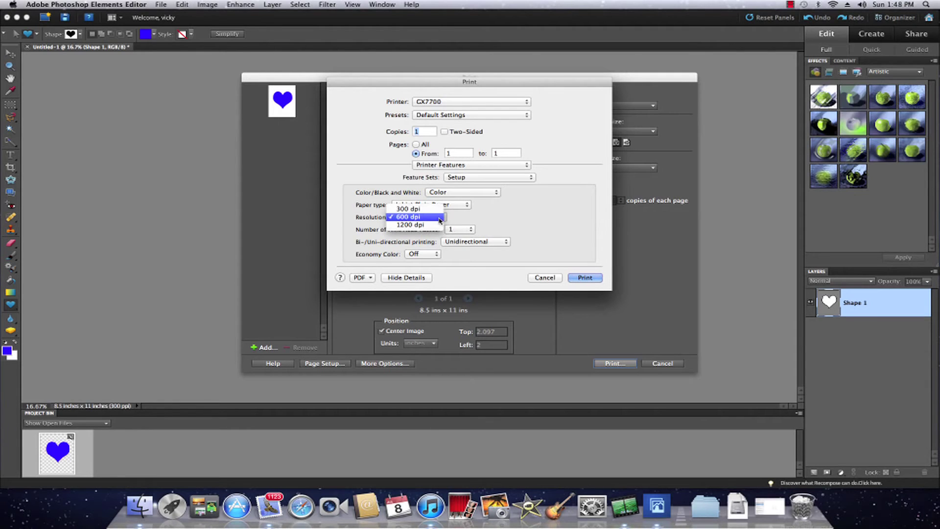
pyautogui.click(412, 219)
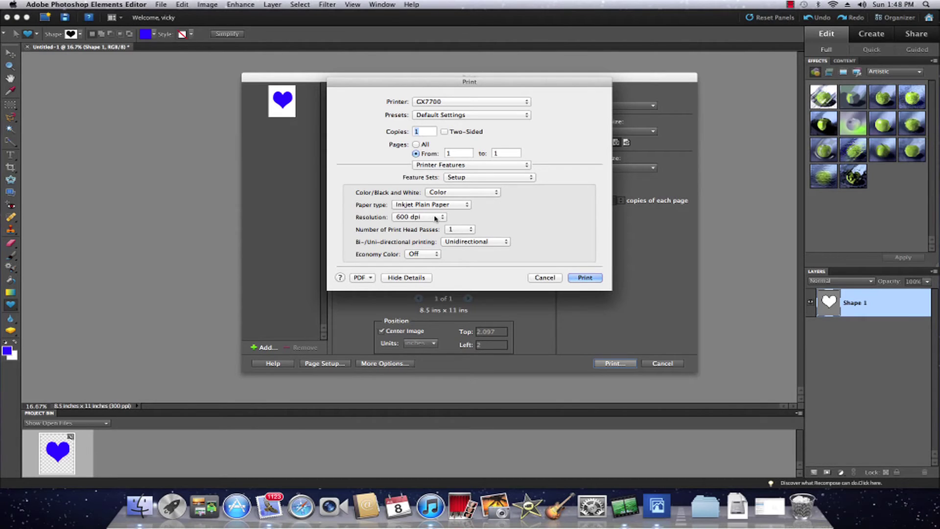
# Keep economy color off, and in the image adjustments set dithering to Use error diffusion with the Presentation color profile.
pyautogui.click(437, 258)
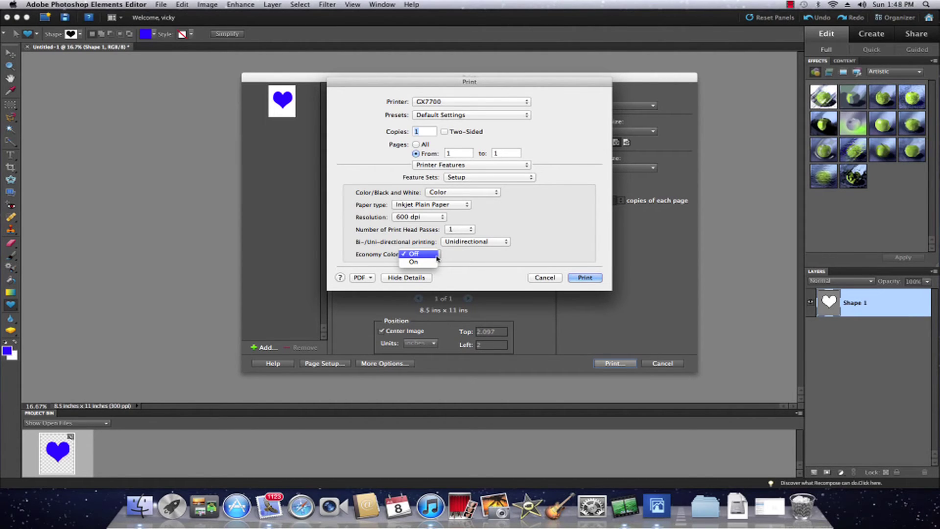
pyautogui.click(437, 257)
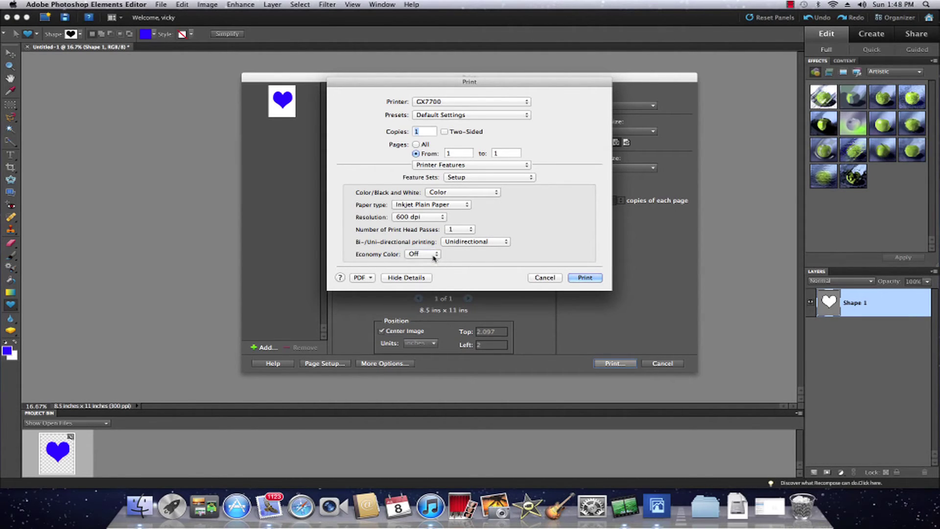
pyautogui.click(510, 179)
pyautogui.click(507, 186)
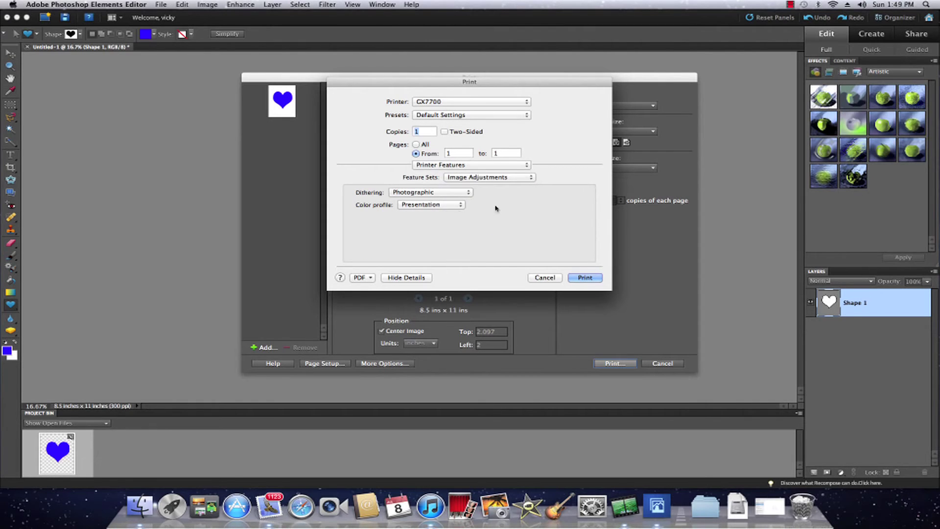
pyautogui.click(453, 194)
pyautogui.click(439, 209)
pyautogui.click(451, 206)
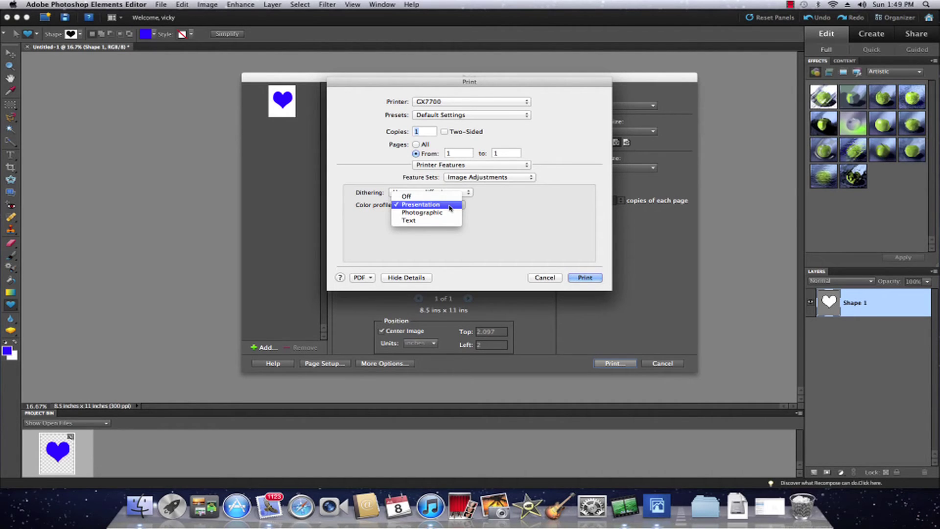
pyautogui.click(448, 209)
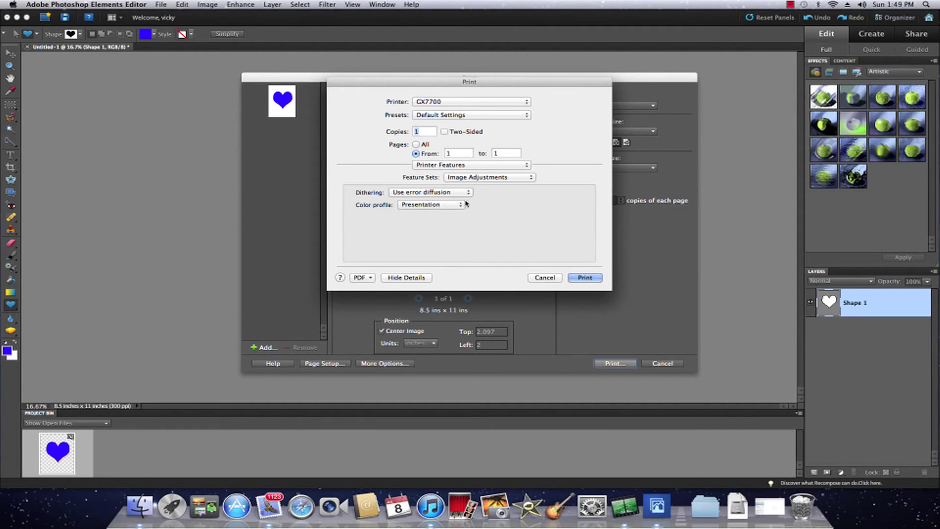
# Review the color density and printer configuration feature sets, followed by the layout and paper handling options.
pyautogui.click(531, 178)
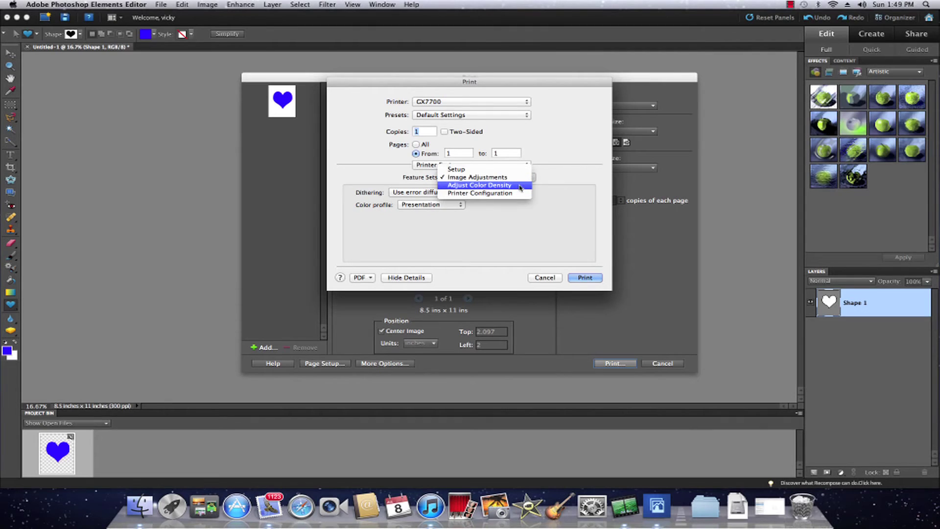
pyautogui.click(519, 189)
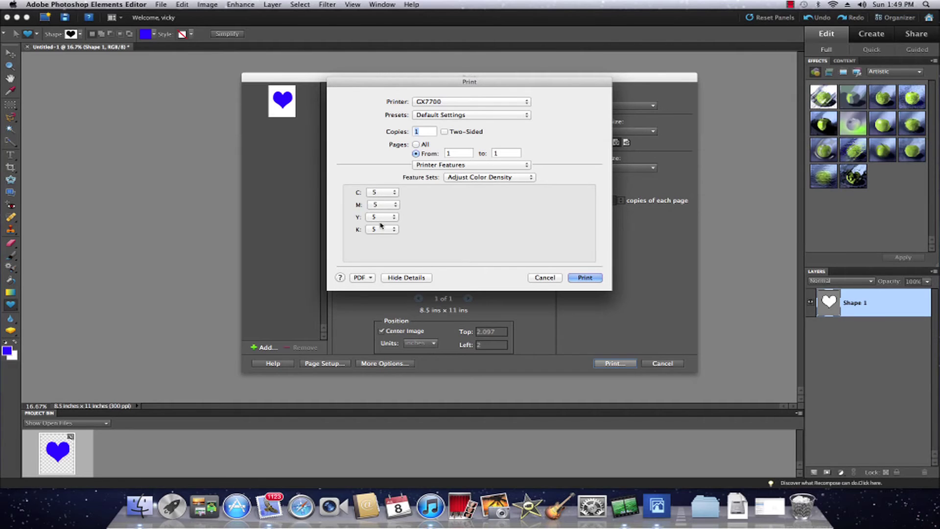
pyautogui.click(528, 179)
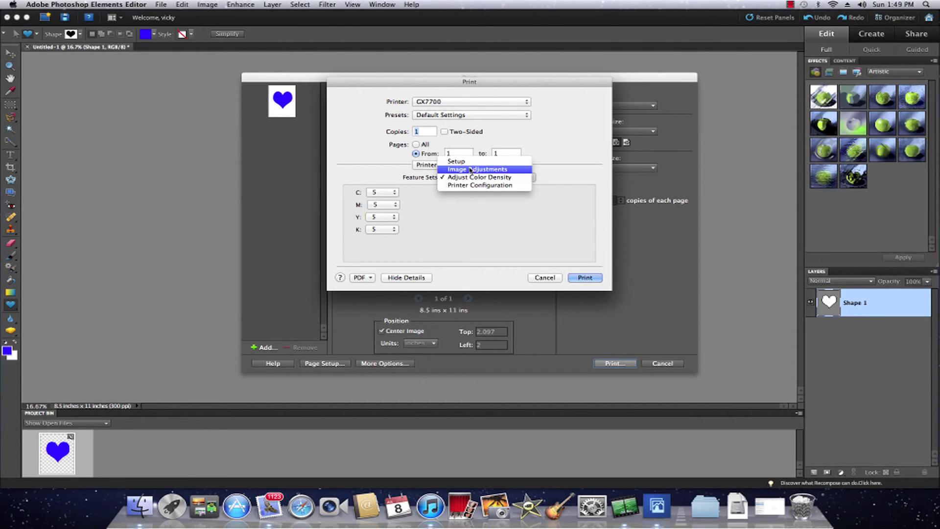
pyautogui.click(487, 186)
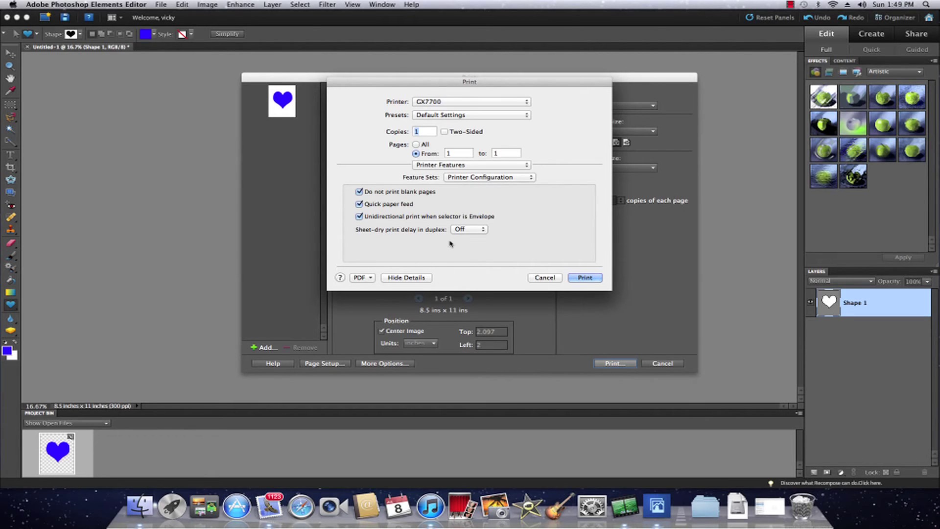
pyautogui.click(527, 166)
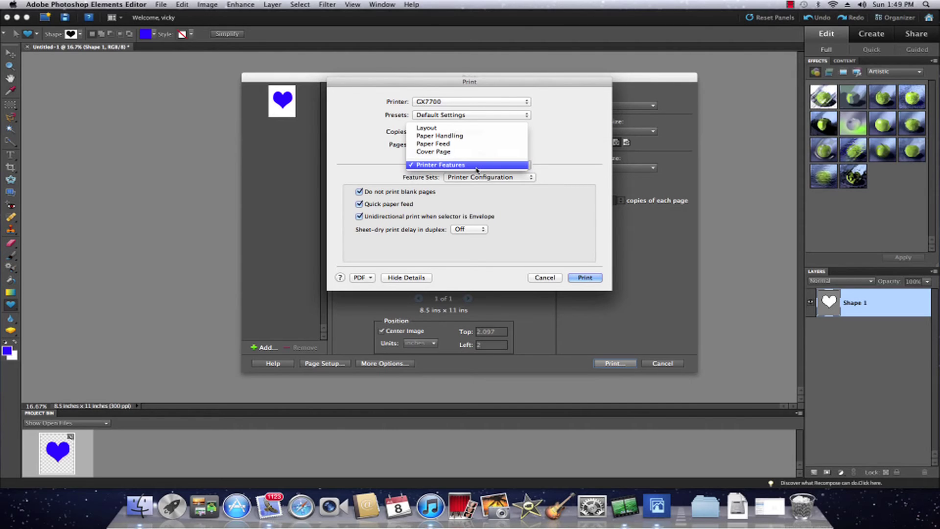
pyautogui.click(436, 129)
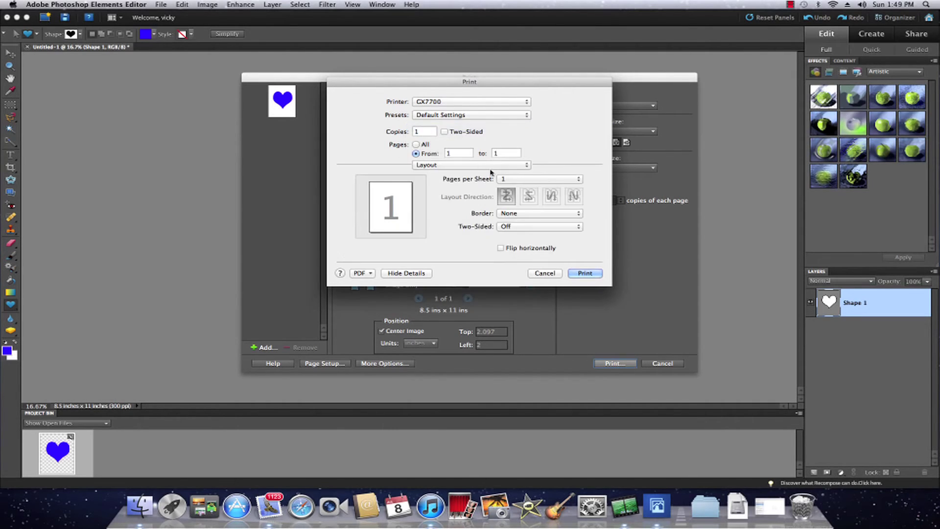
pyautogui.click(475, 167)
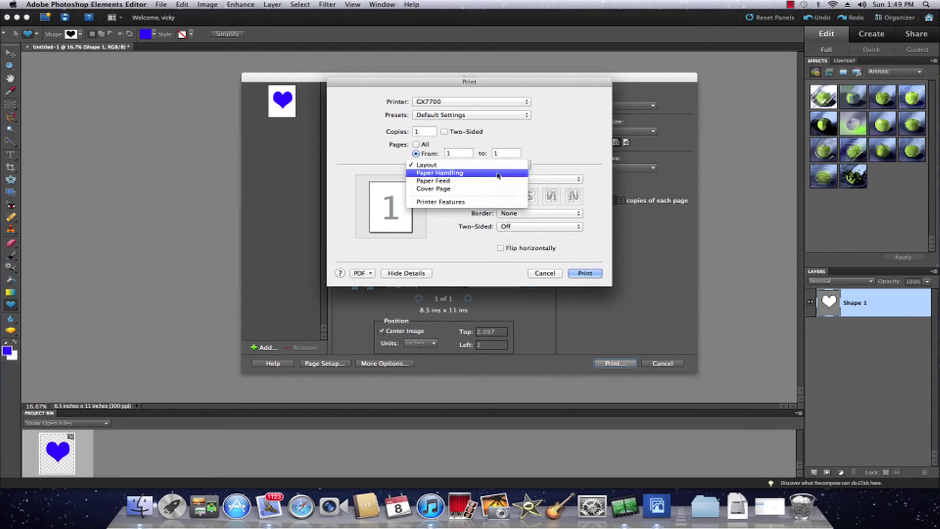
pyautogui.click(464, 173)
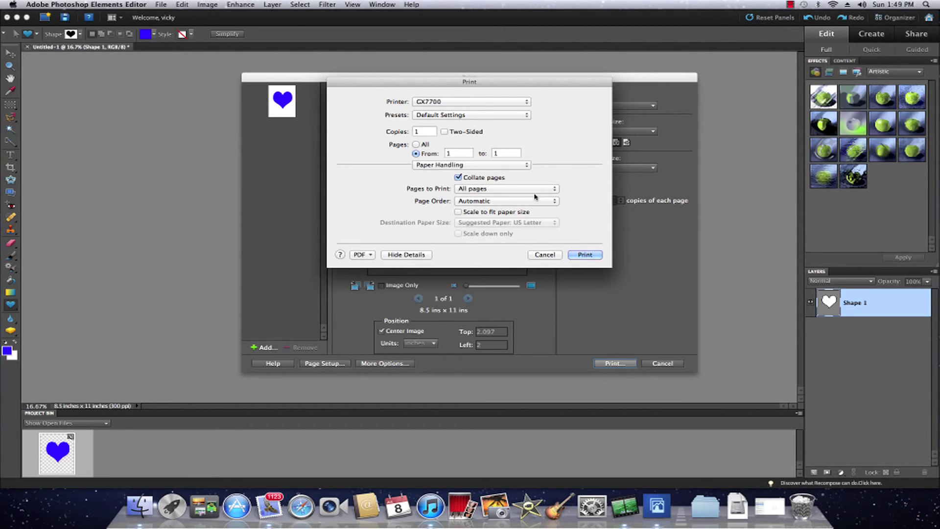
# Set the paper feed source for all pages to Auto Tray Select.
pyautogui.click(525, 167)
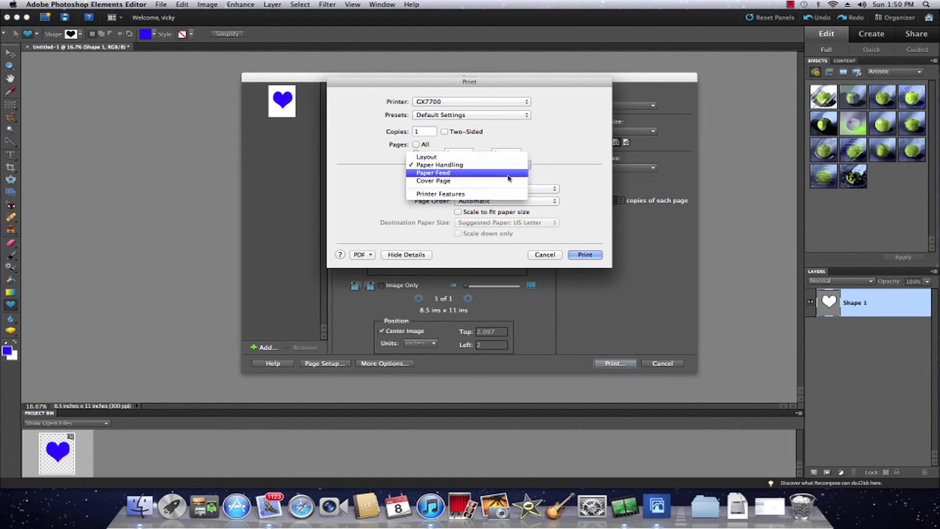
pyautogui.click(508, 177)
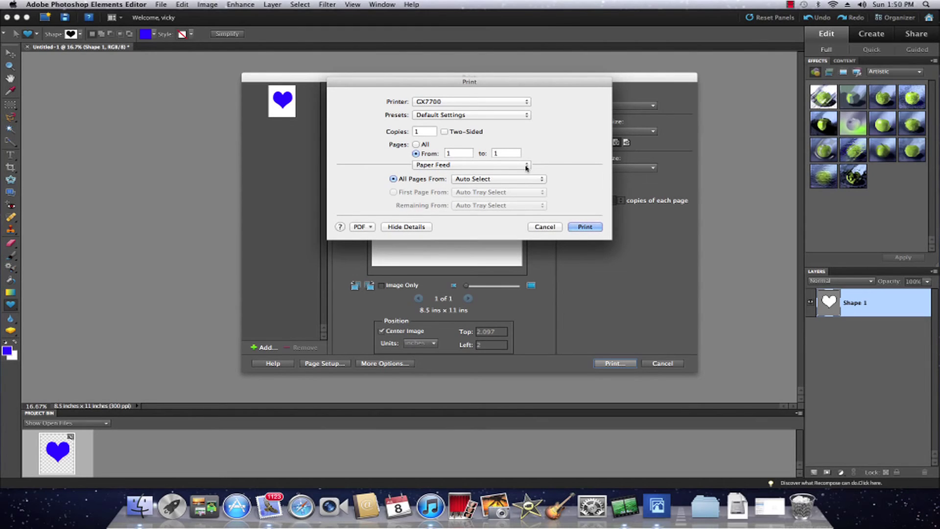
pyautogui.click(532, 179)
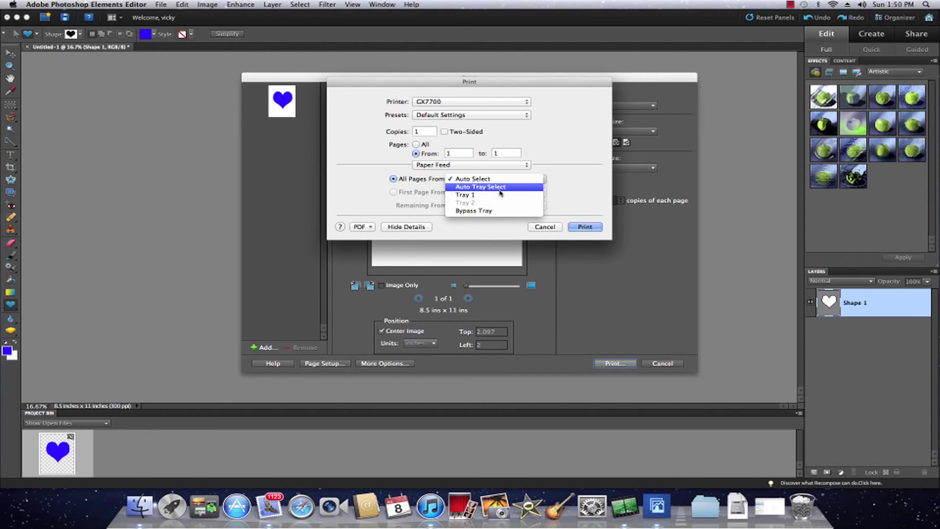
pyautogui.click(501, 191)
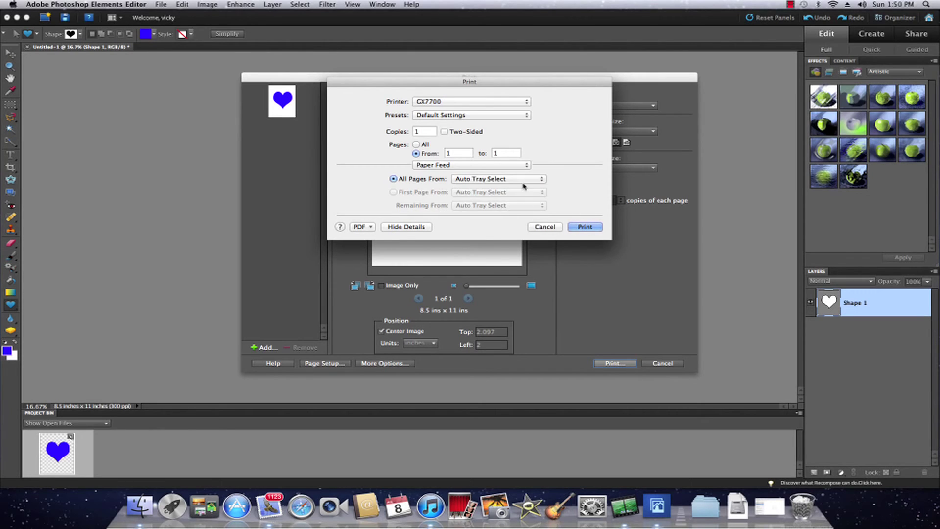
# Check the cover page options and return to the detailed printer features.
pyautogui.click(511, 166)
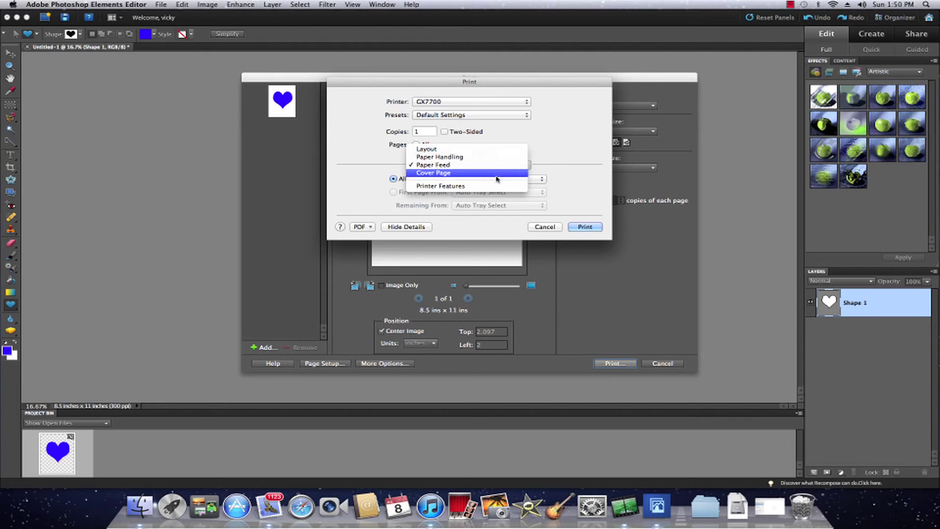
pyautogui.click(497, 174)
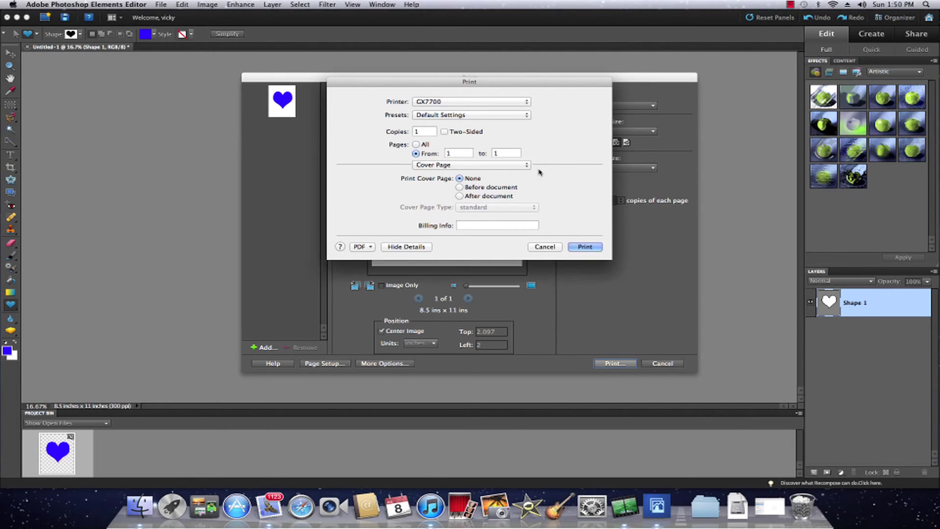
pyautogui.click(527, 166)
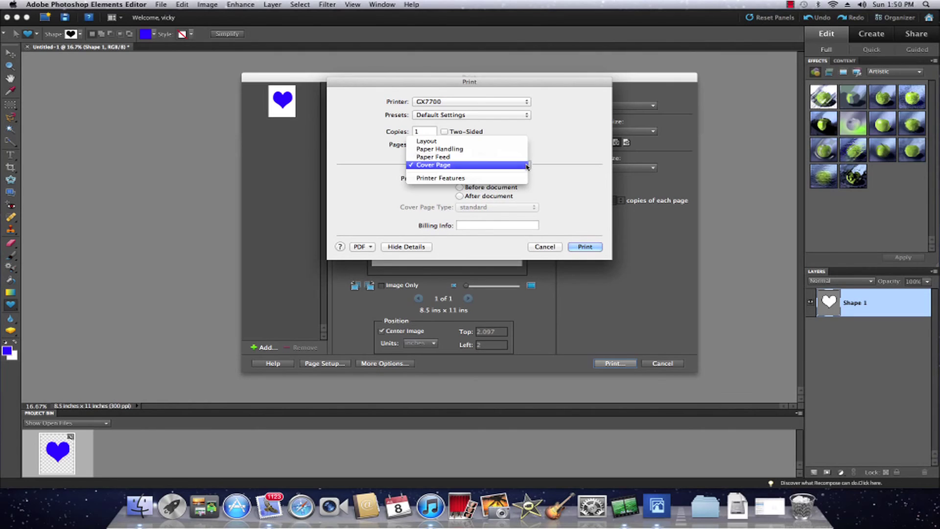
pyautogui.click(503, 178)
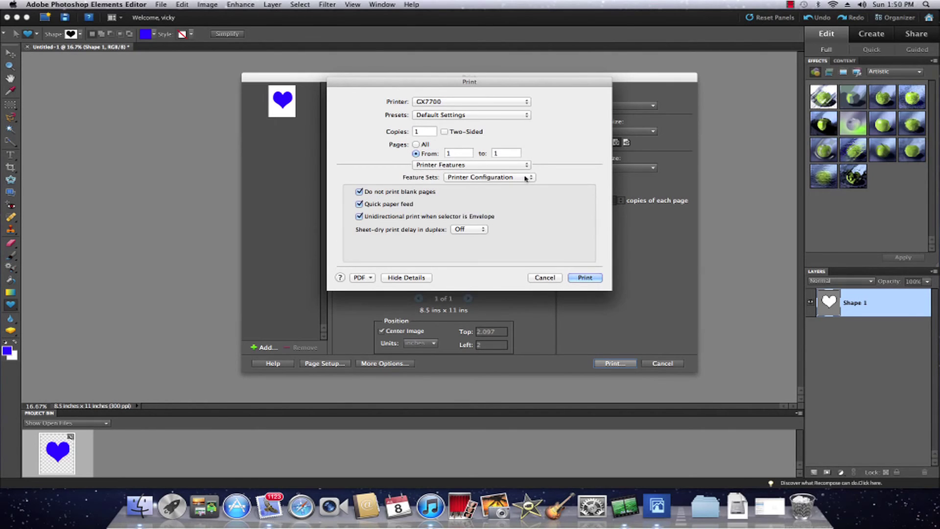
# Recheck the color density, image adjustment and setup feature sets, ending on Setup with color output selected.
pyautogui.click(527, 178)
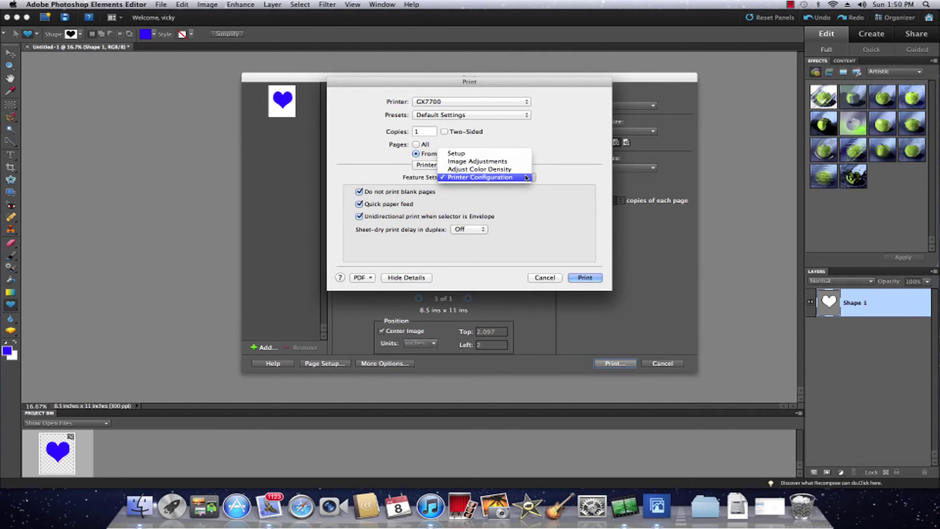
pyautogui.click(507, 171)
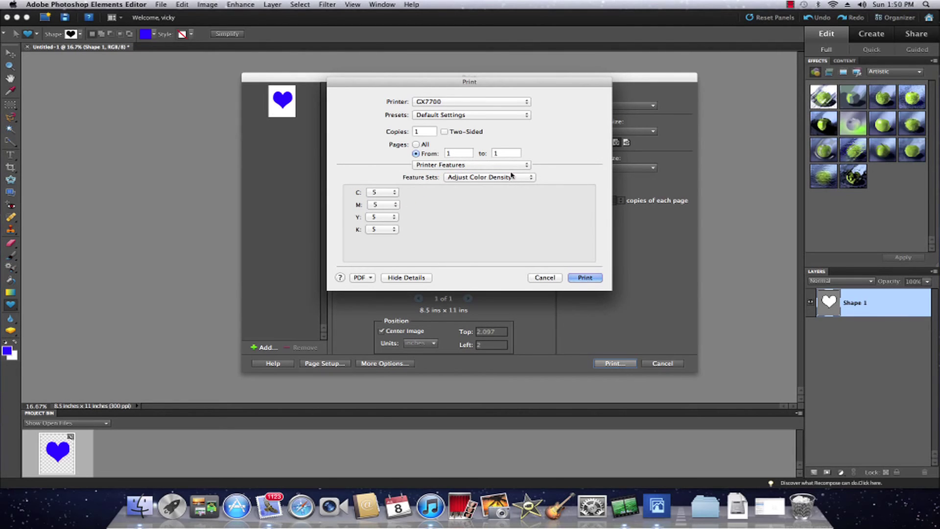
pyautogui.click(514, 177)
pyautogui.click(510, 169)
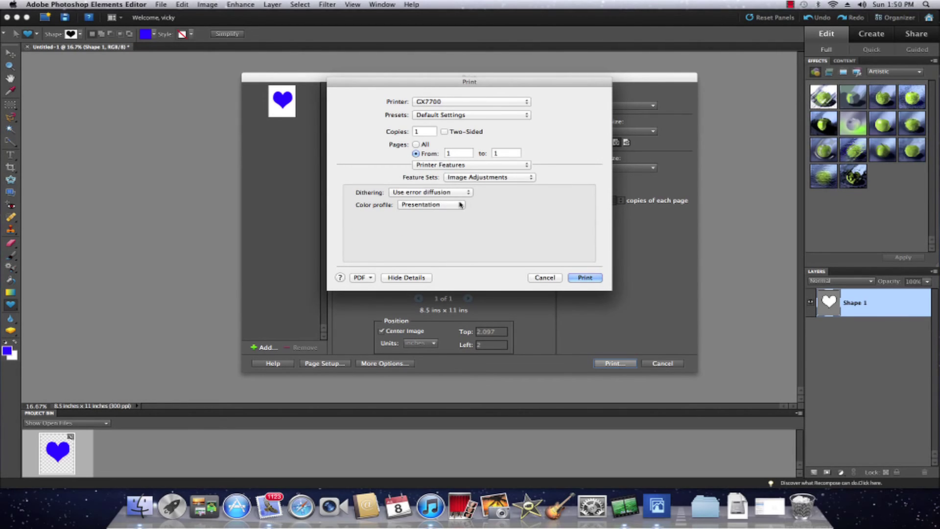
pyautogui.click(514, 178)
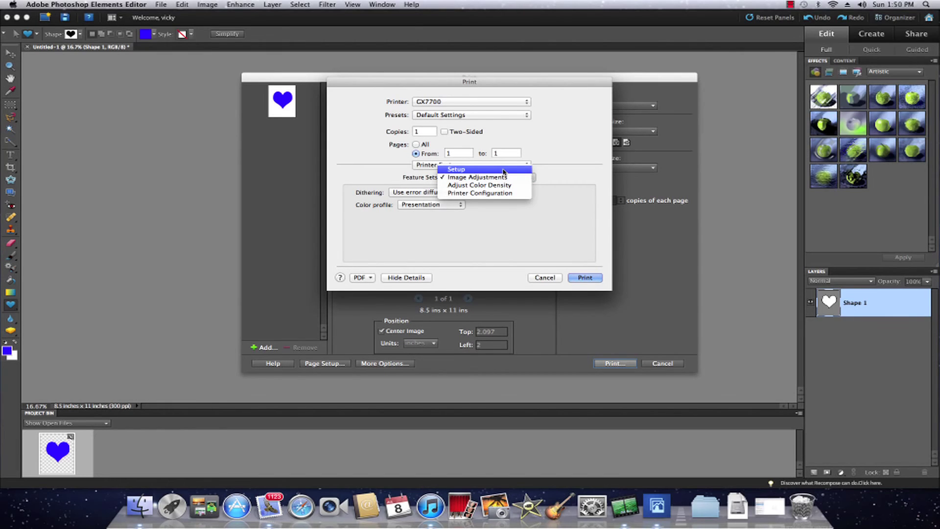
pyautogui.click(504, 169)
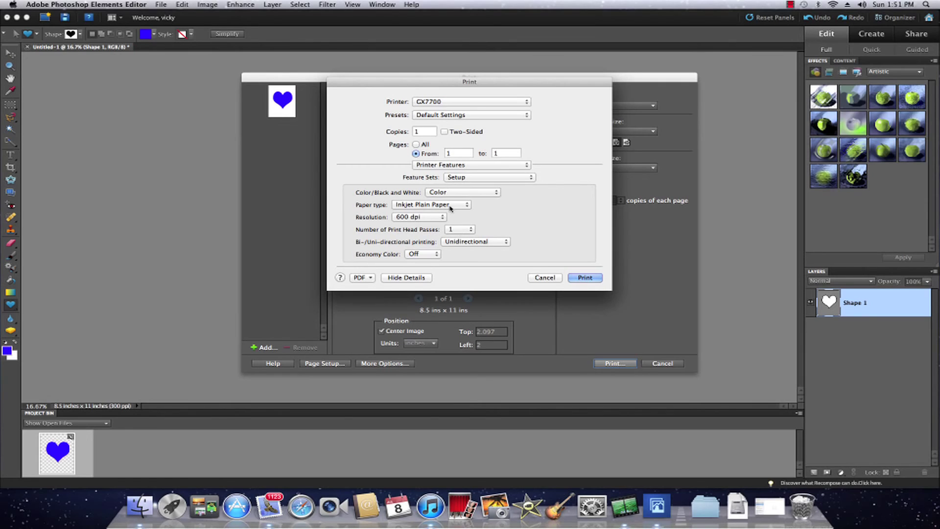
pyautogui.click(476, 195)
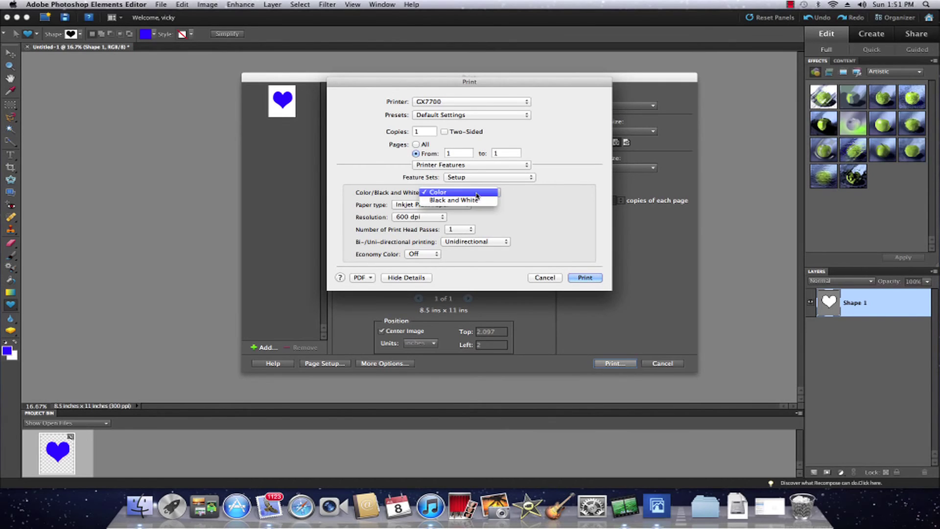
pyautogui.click(476, 194)
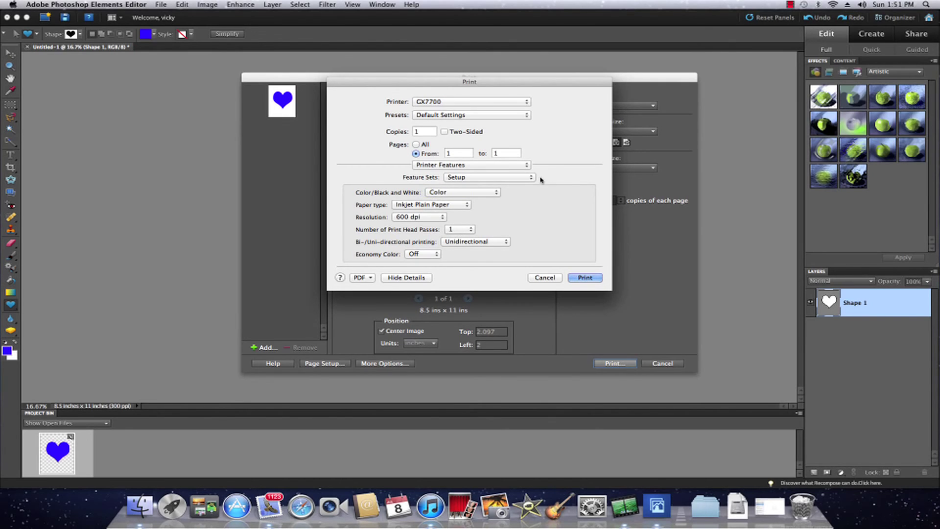
pyautogui.click(529, 166)
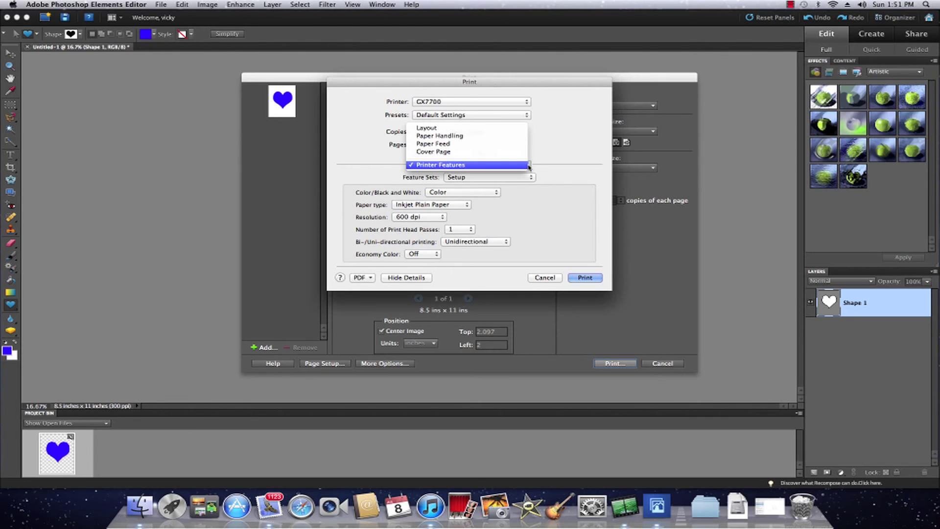
pyautogui.click(528, 167)
pyautogui.click(526, 178)
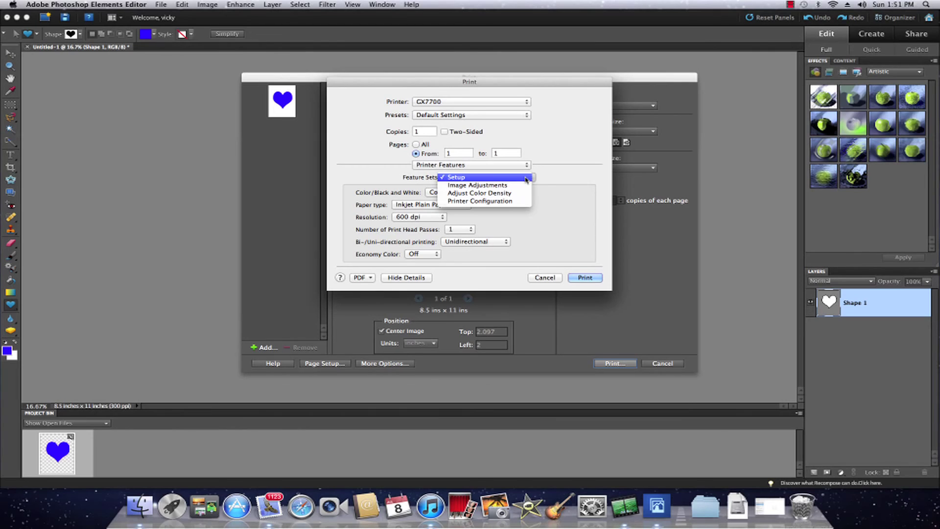
pyautogui.click(526, 178)
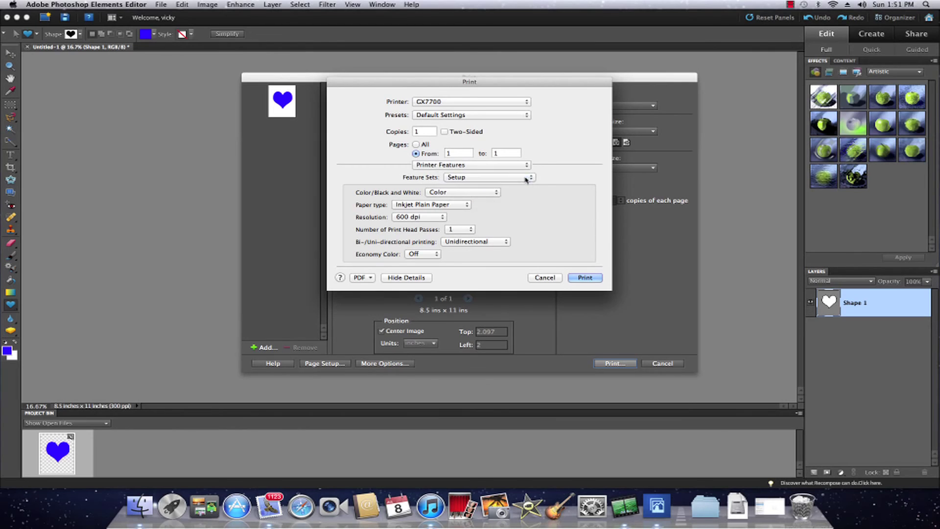
# Save the current print settings as a preset named Conde ICC for only this printer.
pyautogui.click(526, 116)
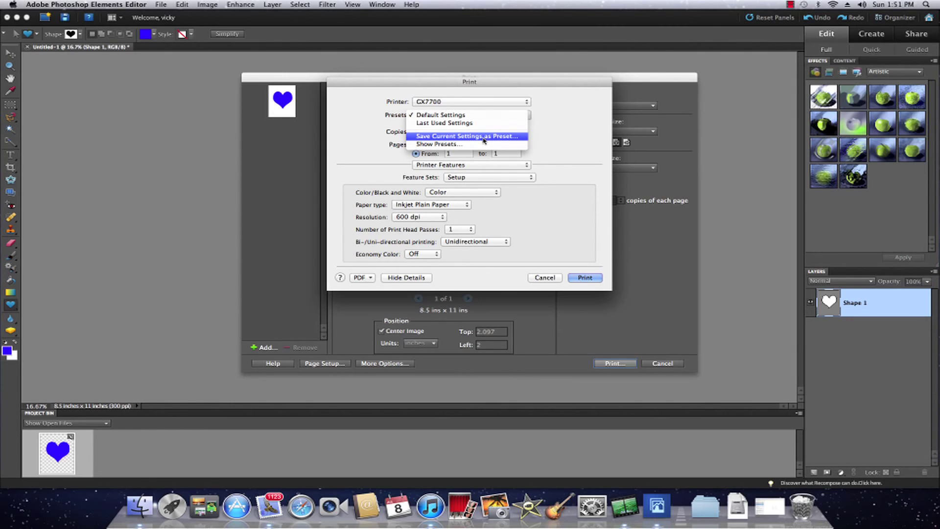
pyautogui.click(488, 140)
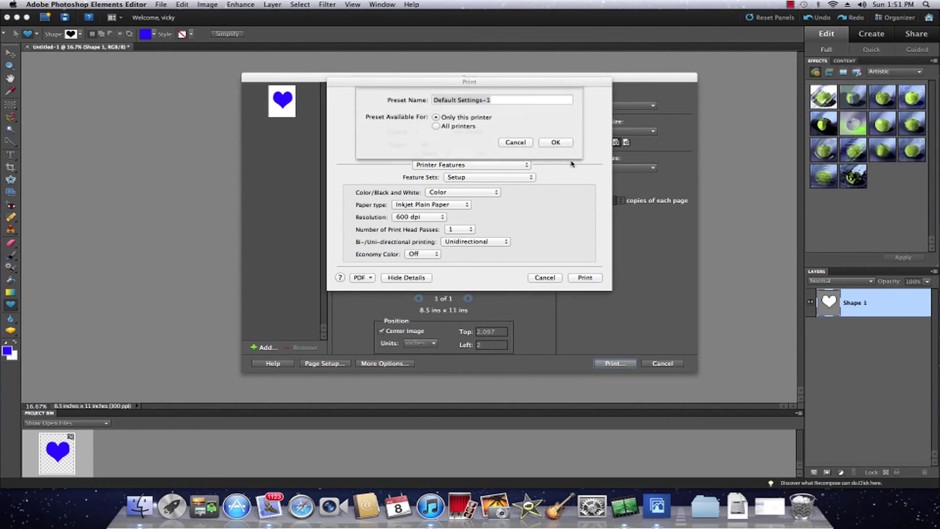
pyautogui.write('Co')
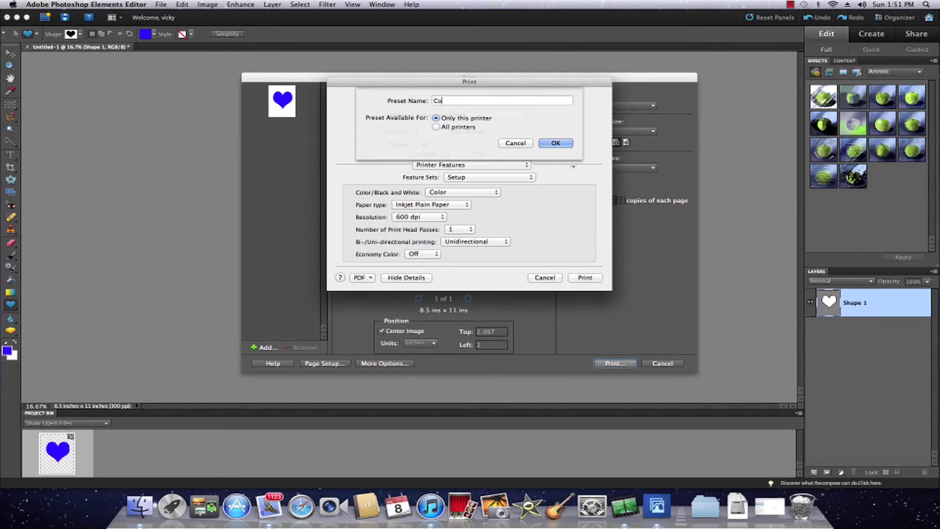
pyautogui.write('nde ICC')
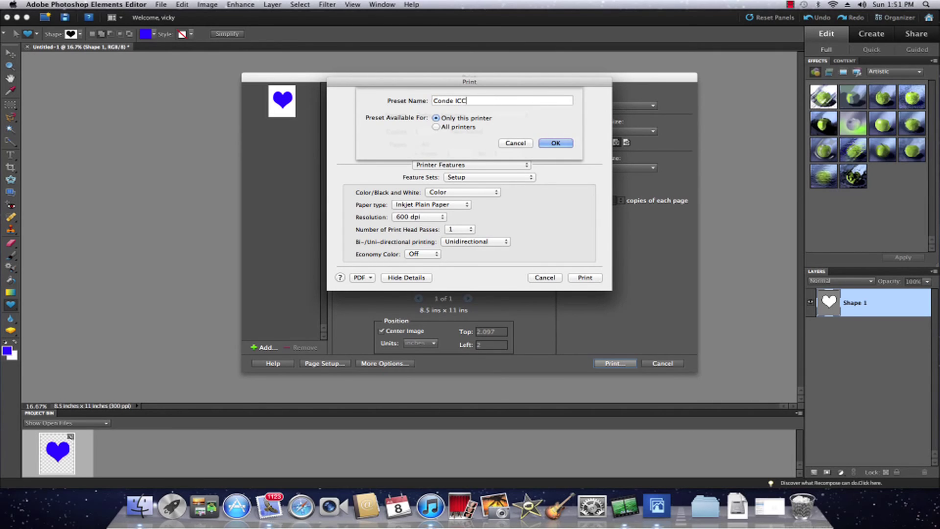
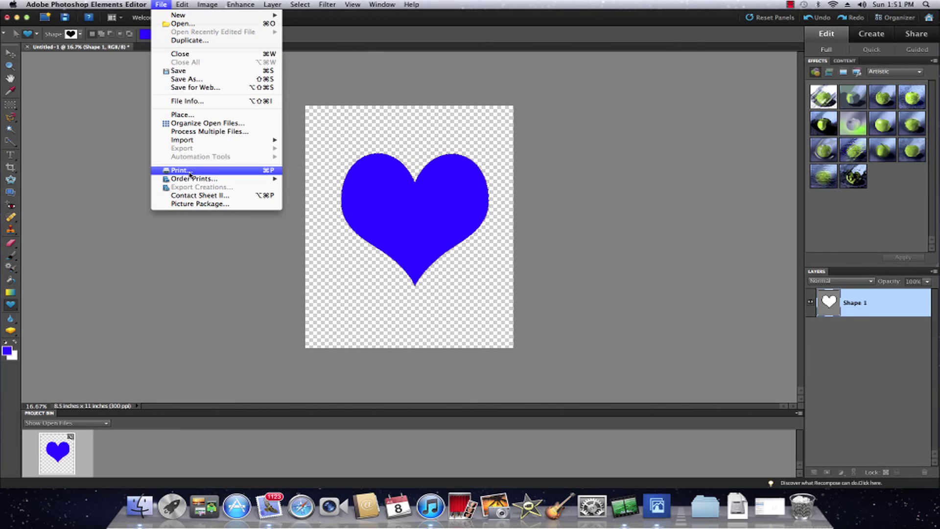
# Reopen the GX7700 print dialog for the heart document and apply the Conde ICC preset.
pyautogui.click(188, 171)
pyautogui.click(616, 364)
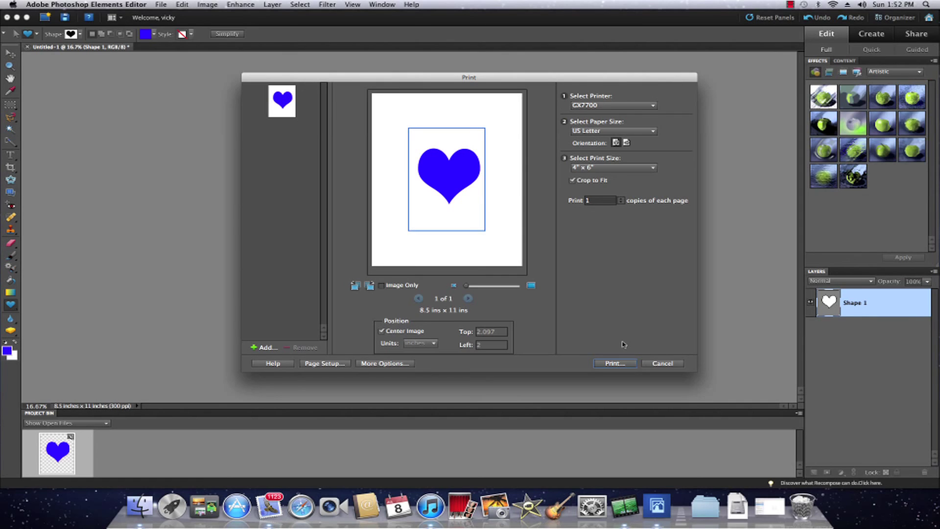
pyautogui.click(631, 364)
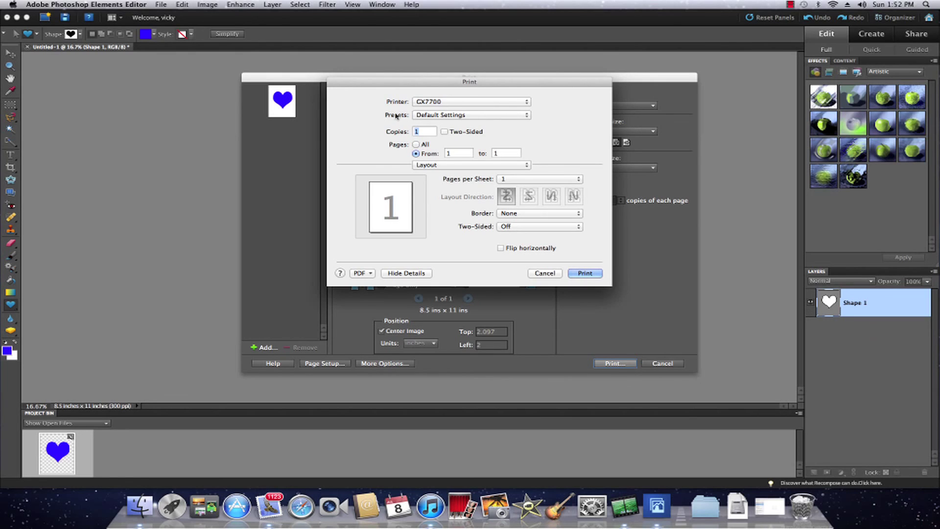
pyautogui.click(457, 116)
pyautogui.click(463, 143)
pyautogui.click(791, 7)
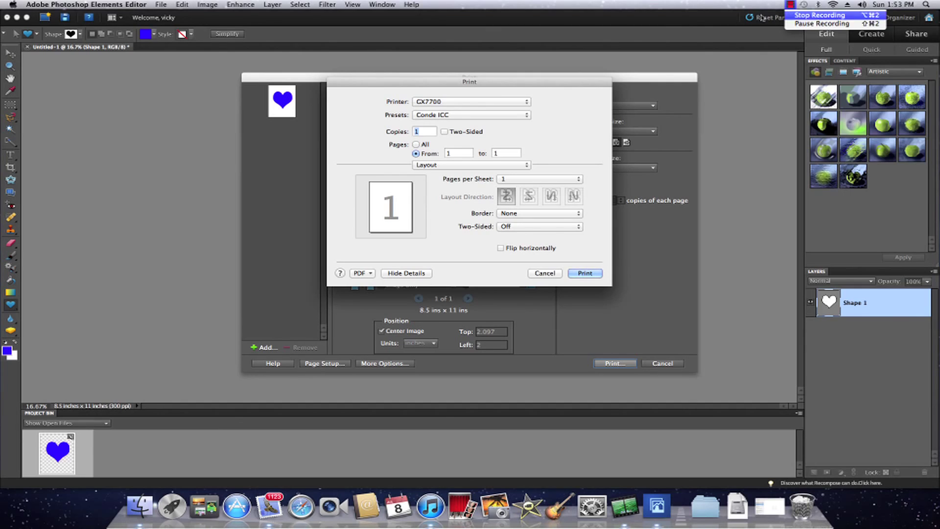